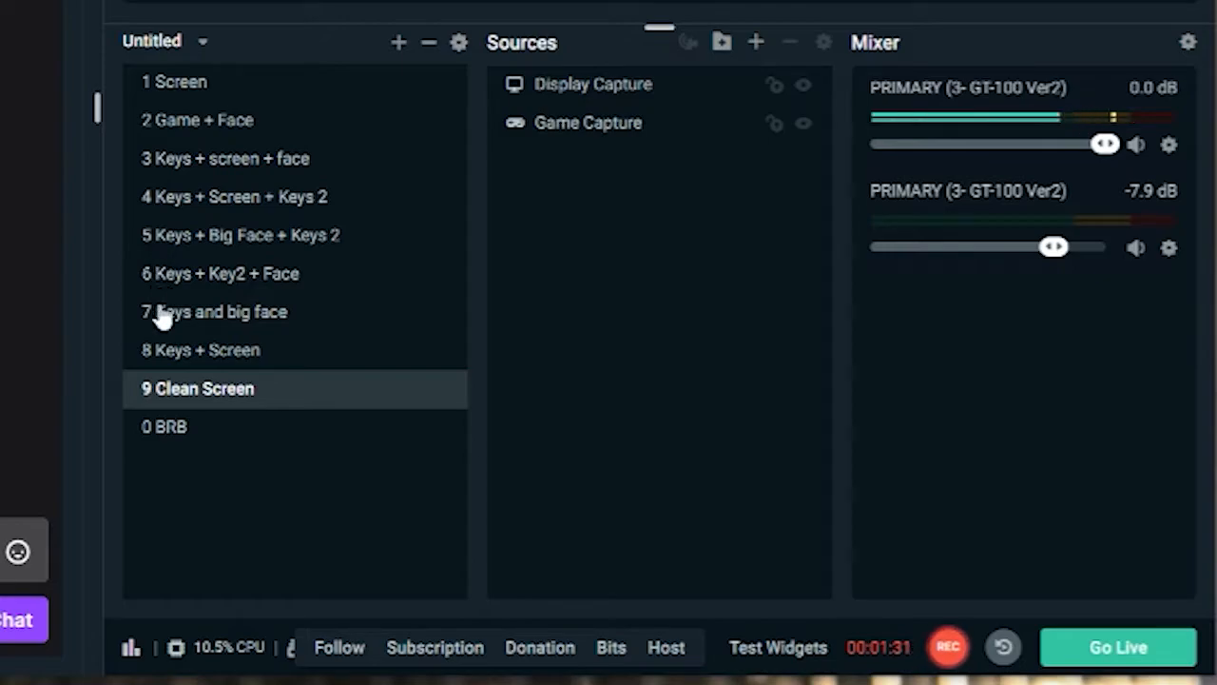
{"action": "right_click", "coordinate": [162, 92]}
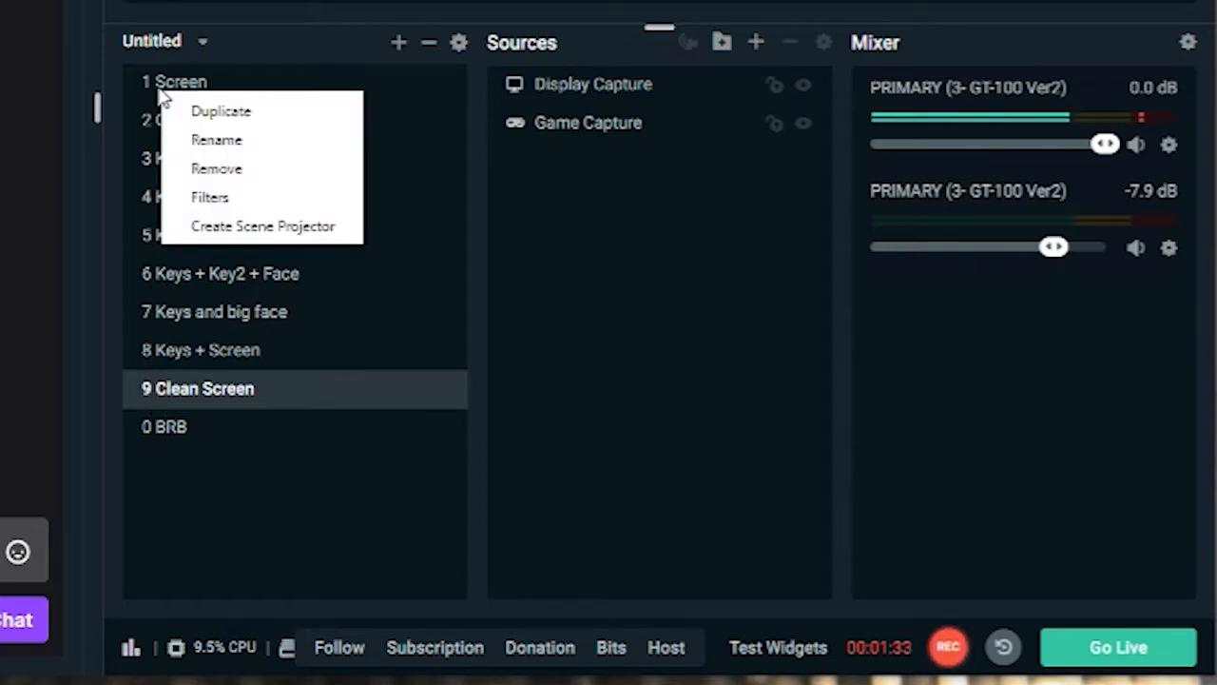
{"action": "left_click", "coordinate": [221, 140]}
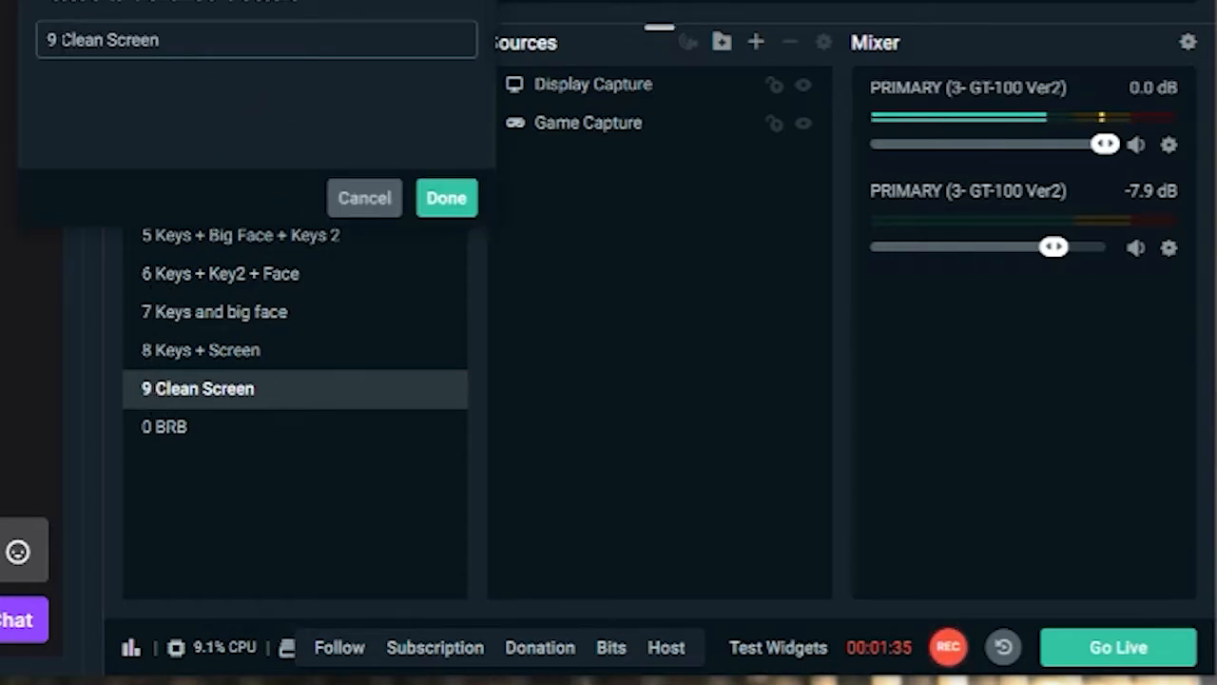
{"action": "left_click", "coordinate": [373, 219]}
{"action": "key", "text": "2"}
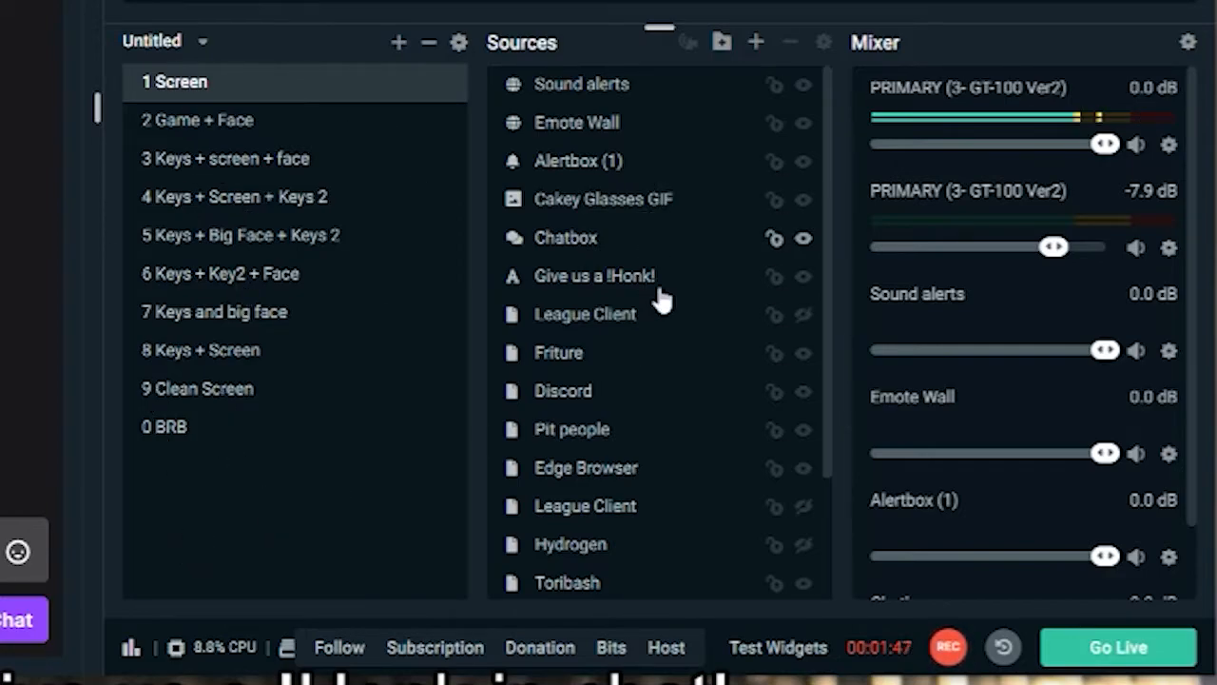
{"action": "scroll", "coordinate": [660, 543], "scroll_direction": "down", "scroll_amount": 3}
{"action": "scroll", "coordinate": [646, 562], "scroll_direction": "up", "scroll_amount": 3}
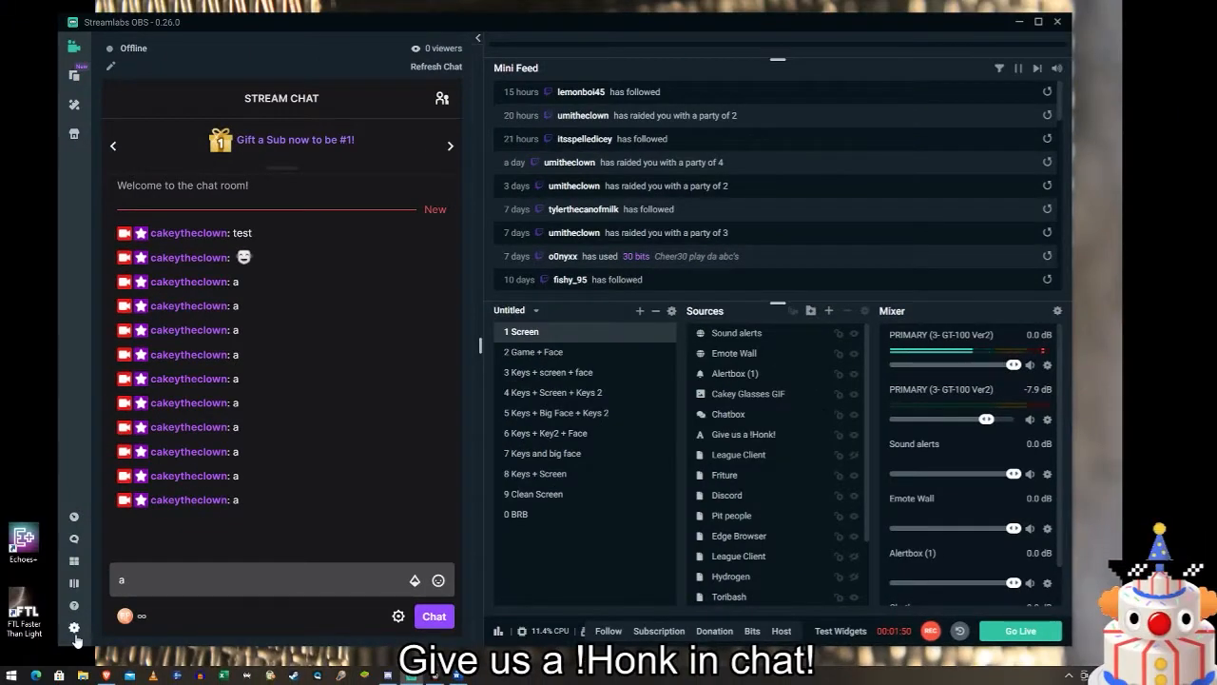
Open the hotkey settings and go to the Scenes section.
{"action": "left_click", "coordinate": [73, 628]}
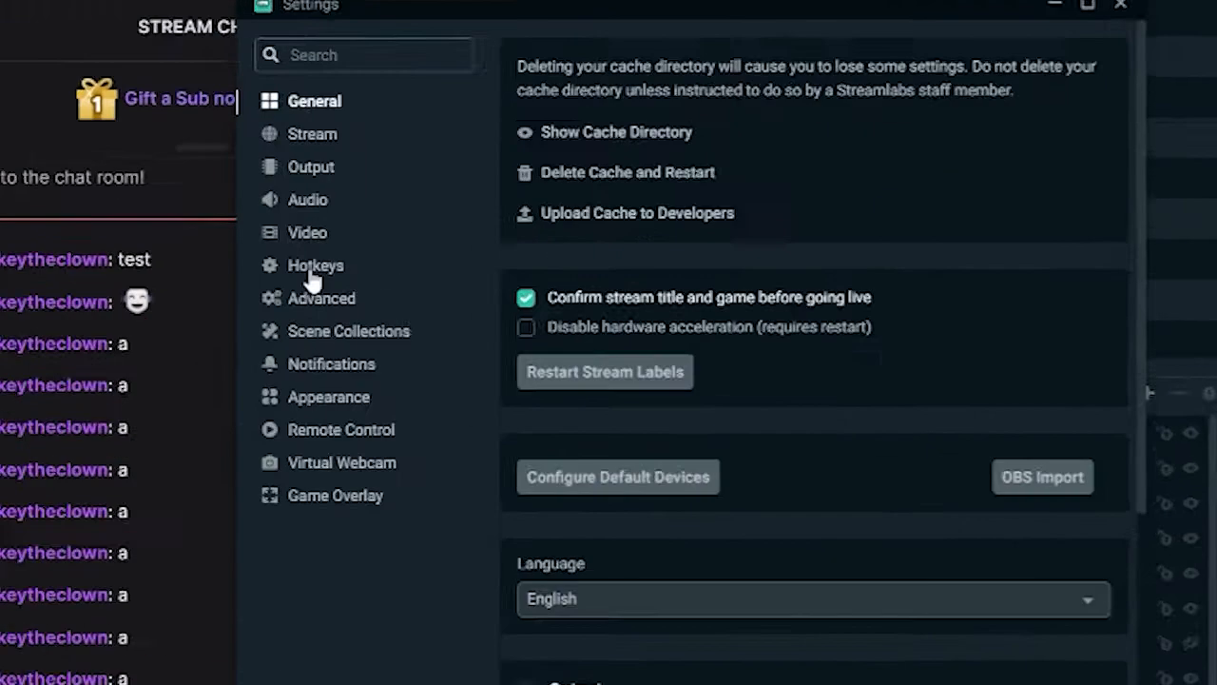
{"action": "left_click", "coordinate": [344, 238]}
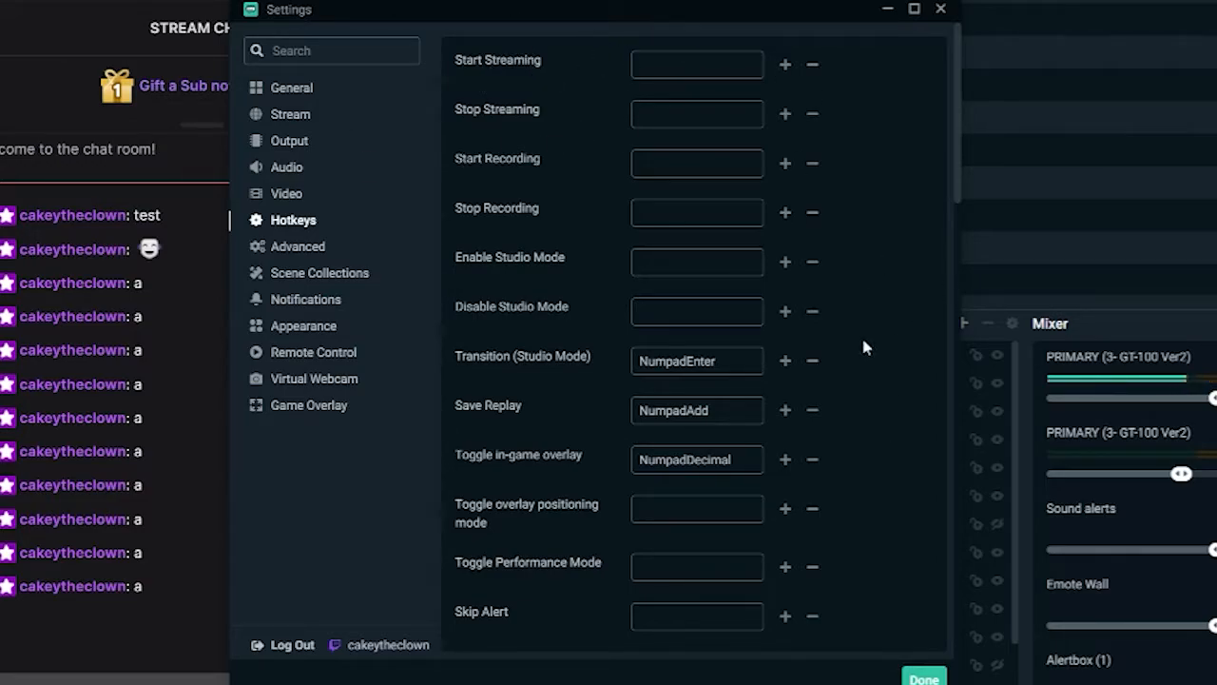
{"action": "scroll", "coordinate": [885, 376], "scroll_direction": "down", "scroll_amount": 8}
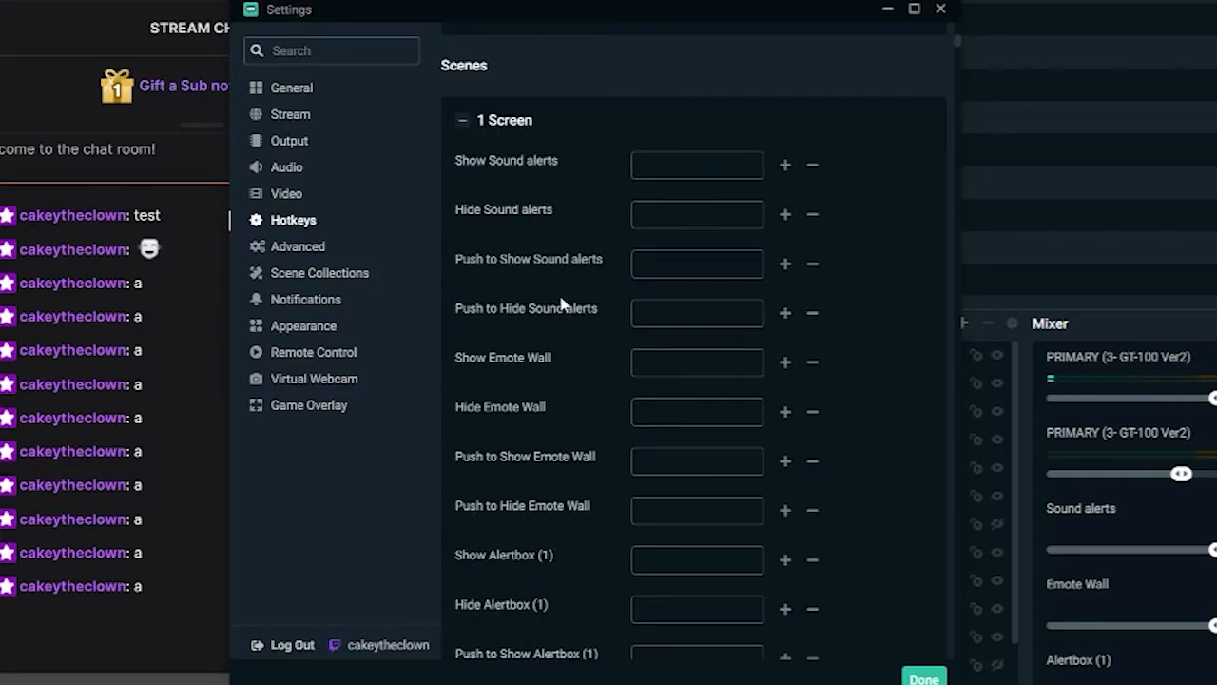
Find the Switch to scene hotkey of the 1 Screen scene.
{"action": "scroll", "coordinate": [562, 304], "scroll_direction": "down", "scroll_amount": 15}
{"action": "scroll", "coordinate": [547, 304], "scroll_direction": "down", "scroll_amount": 10}
{"action": "scroll", "coordinate": [506, 297], "scroll_direction": "down", "scroll_amount": 10}
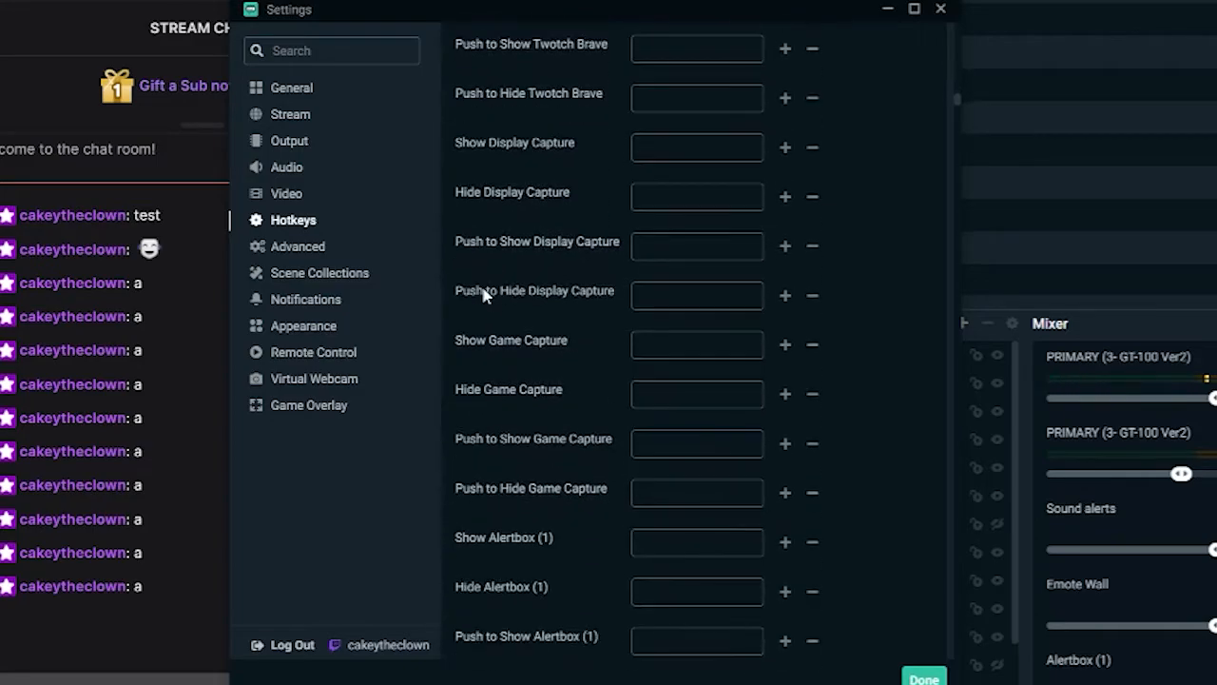
{"action": "scroll", "coordinate": [483, 291], "scroll_direction": "down", "scroll_amount": 5}
{"action": "scroll", "coordinate": [481, 287], "scroll_direction": "up", "scroll_amount": 3}
{"action": "scroll", "coordinate": [514, 323], "scroll_direction": "up", "scroll_amount": 1}
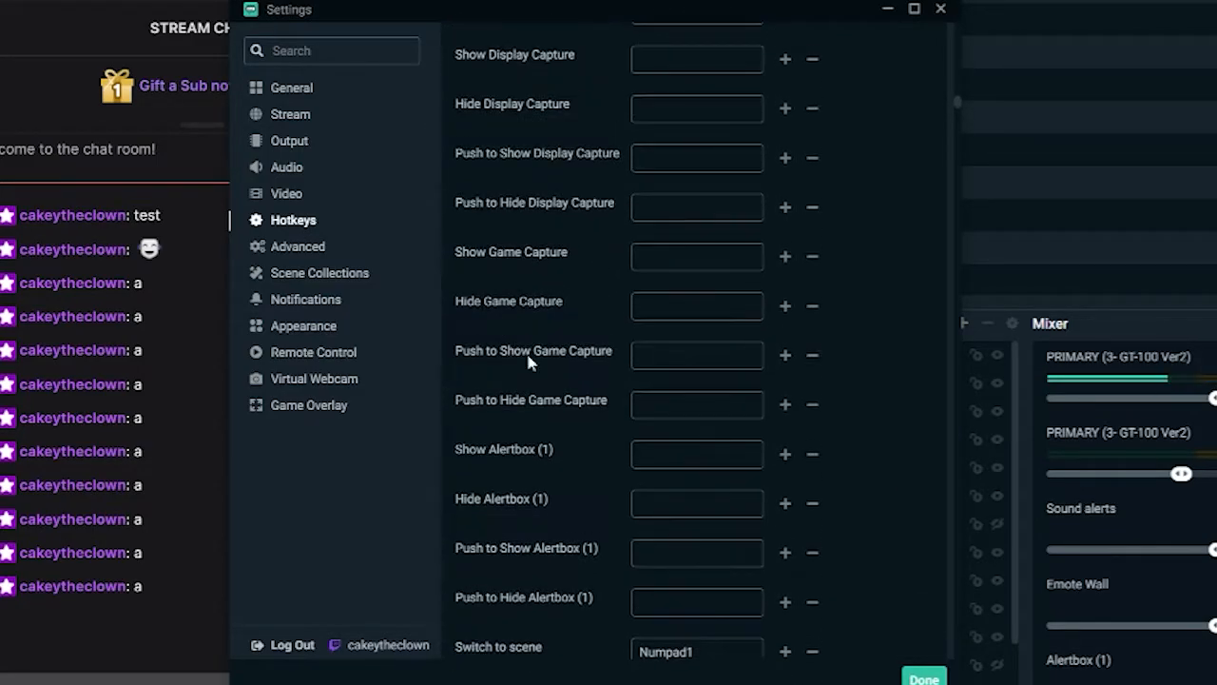
{"action": "scroll", "coordinate": [596, 415], "scroll_direction": "down", "scroll_amount": 3}
{"action": "scroll", "coordinate": [596, 415], "scroll_direction": "up", "scroll_amount": 1}
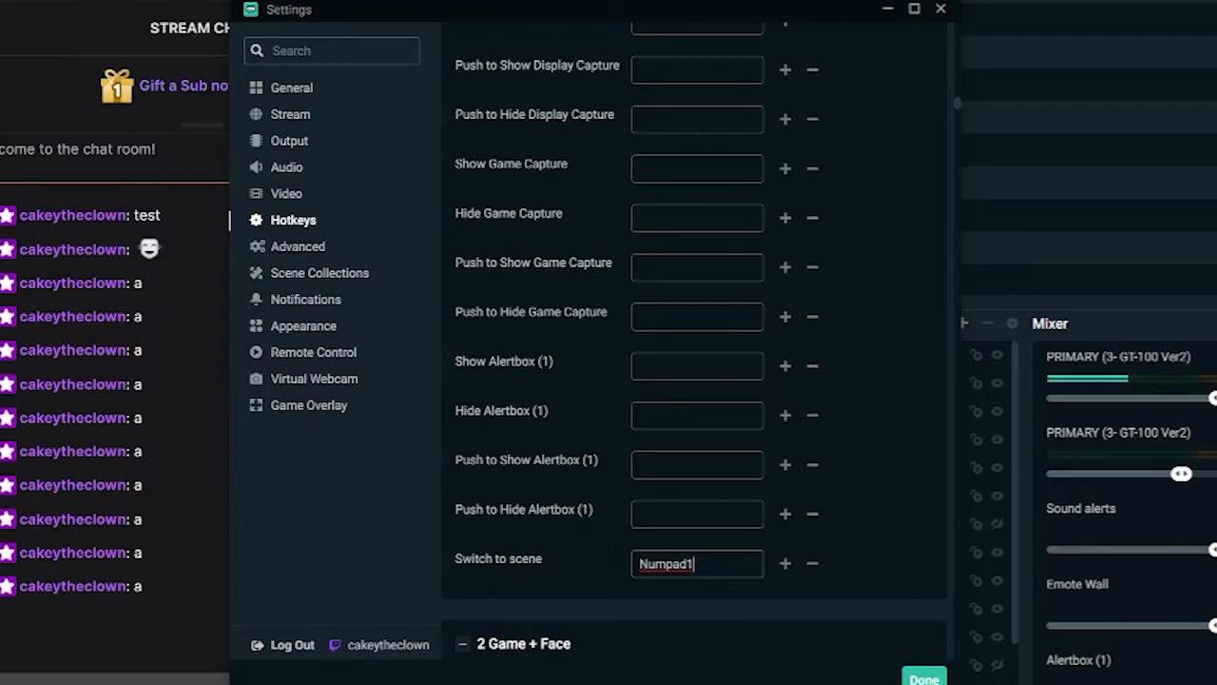
{"action": "left_click", "coordinate": [678, 606]}
Review the Switch to scene hotkeys of scenes 2 Game + Face through 5 Keys + Big Face + Keys 2.
{"action": "scroll", "coordinate": [709, 570], "scroll_direction": "down", "scroll_amount": 3}
{"action": "scroll", "coordinate": [889, 537], "scroll_direction": "down", "scroll_amount": 15}
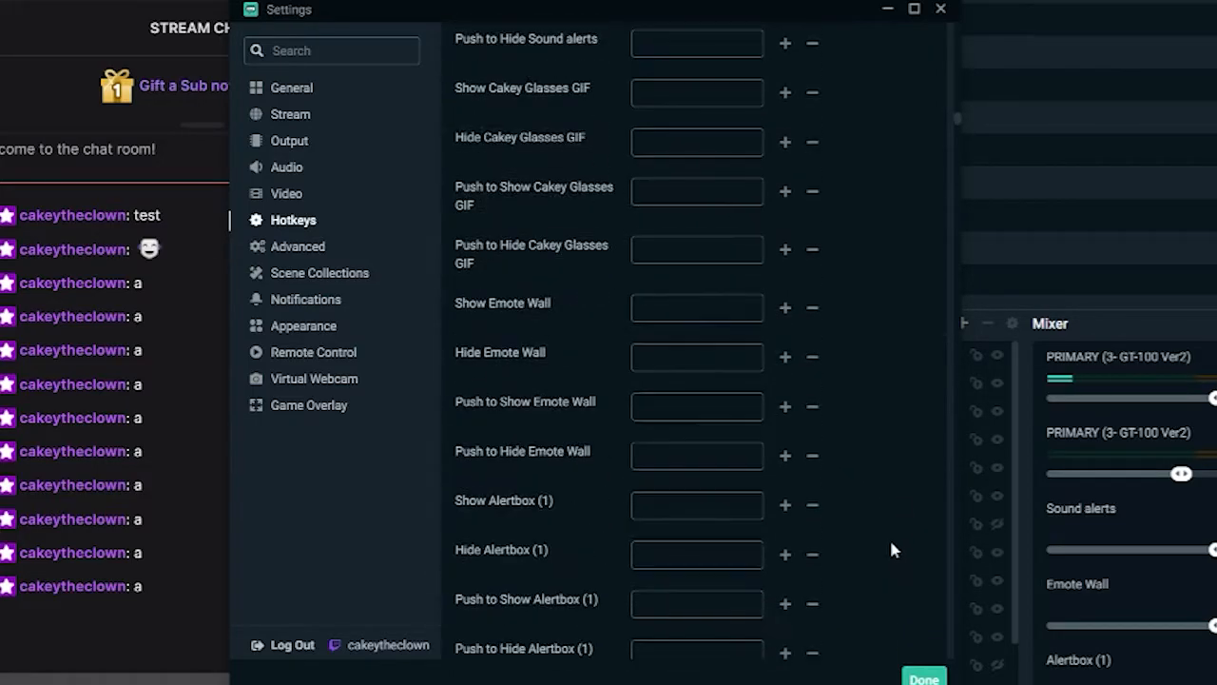
{"action": "scroll", "coordinate": [890, 547], "scroll_direction": "down", "scroll_amount": 20}
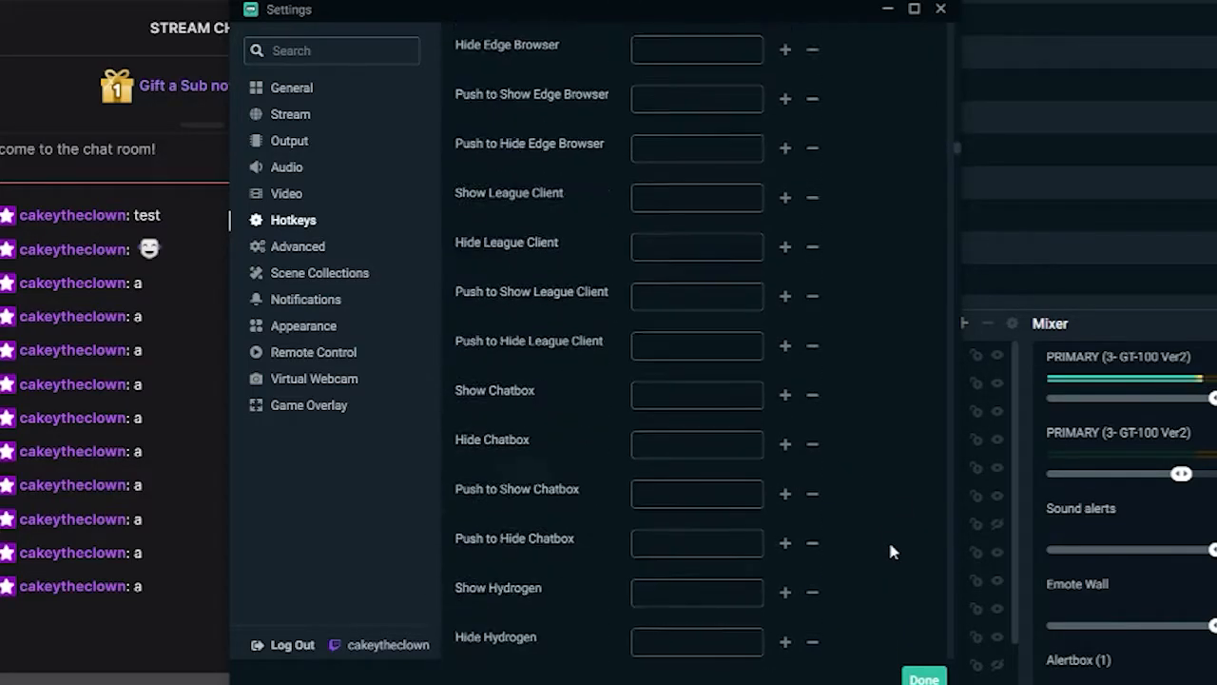
{"action": "scroll", "coordinate": [888, 544], "scroll_direction": "down", "scroll_amount": 20}
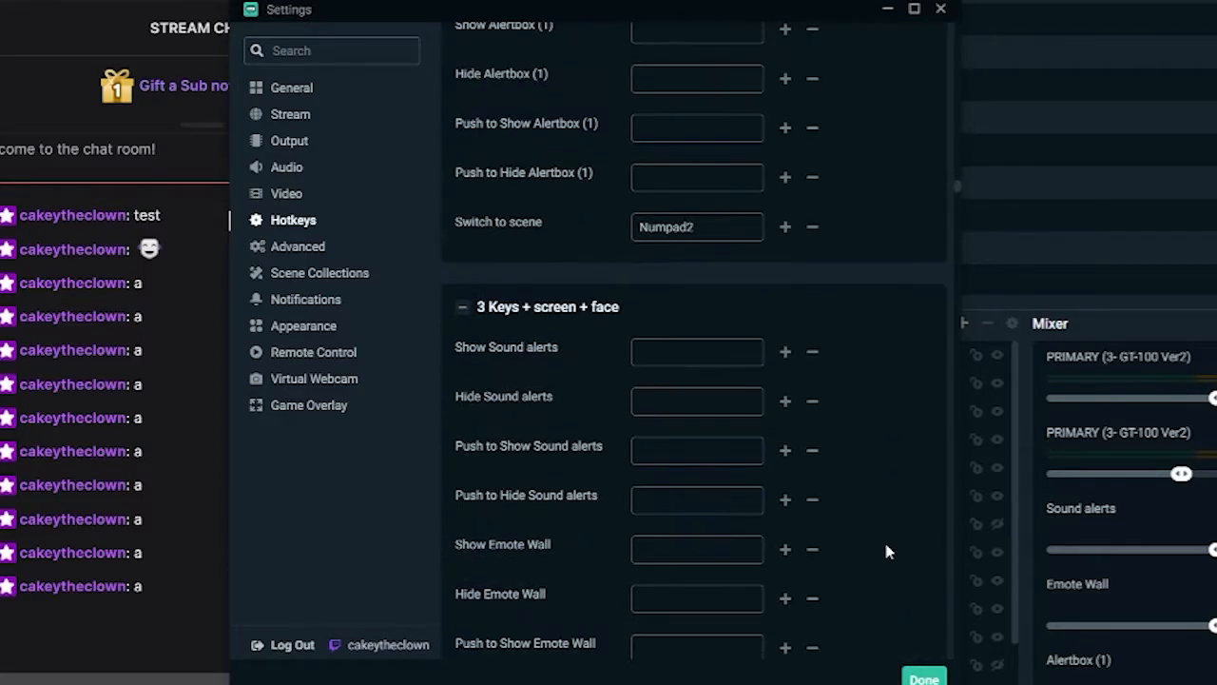
{"action": "scroll", "coordinate": [884, 551], "scroll_direction": "down", "scroll_amount": 20}
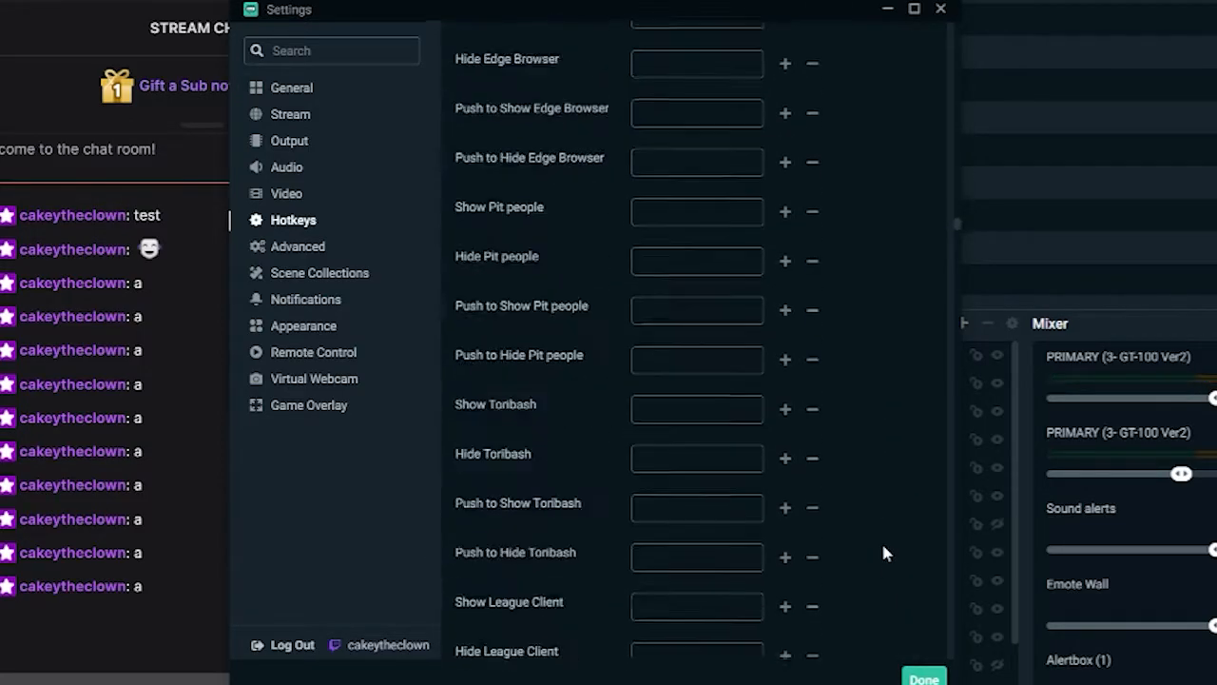
{"action": "scroll", "coordinate": [872, 547], "scroll_direction": "down", "scroll_amount": 15}
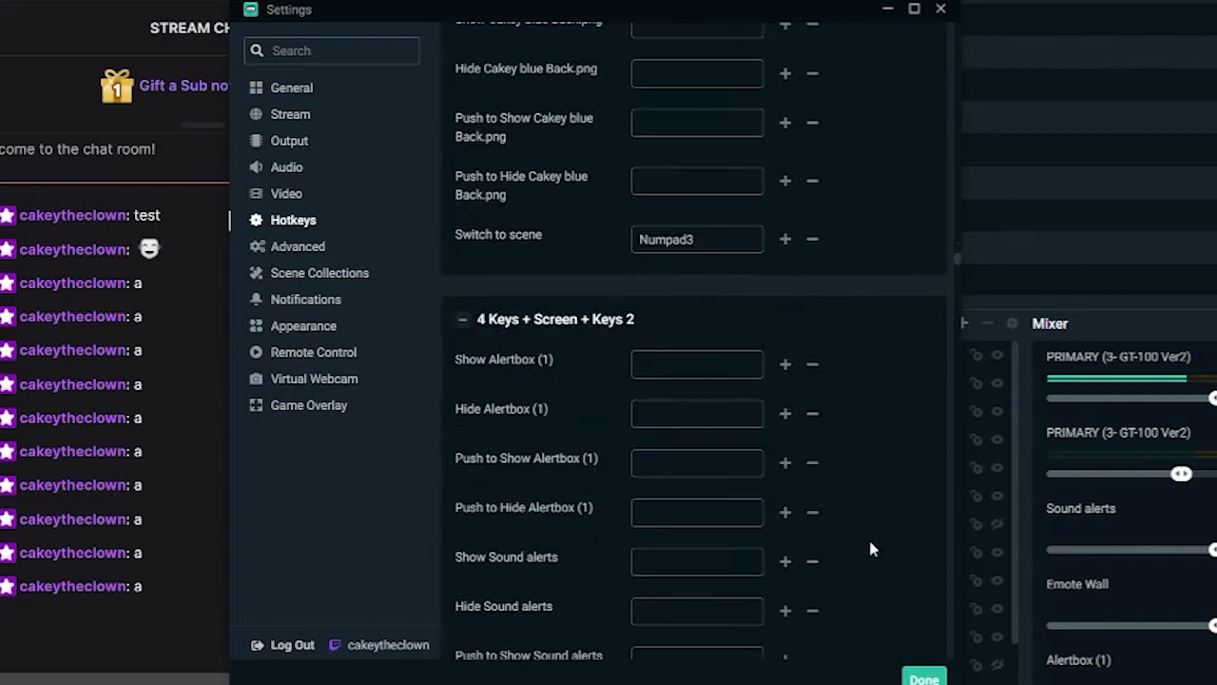
{"action": "scroll", "coordinate": [864, 554], "scroll_direction": "down", "scroll_amount": 8}
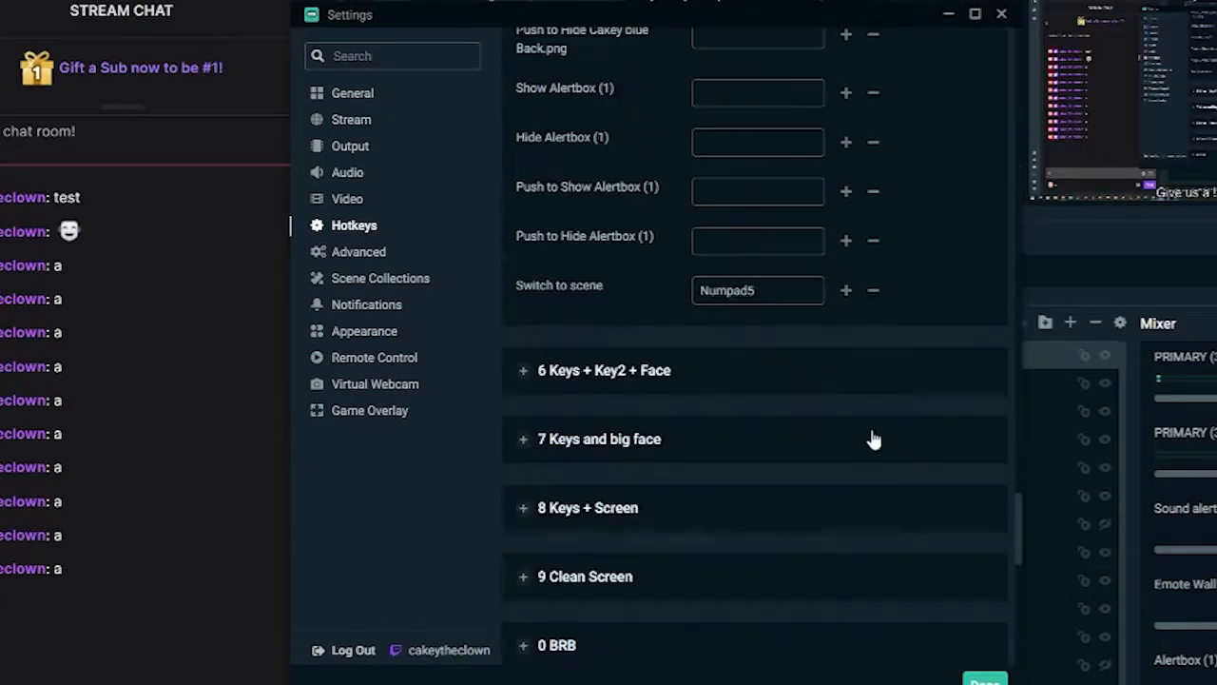
Set the Switch to scene hotkey of the 8 Keys + Screen scene to Numpad8.
{"action": "left_click", "coordinate": [860, 372]}
{"action": "scroll", "coordinate": [845, 381], "scroll_direction": "down", "scroll_amount": 15}
{"action": "left_click", "coordinate": [843, 291]}
{"action": "left_click", "coordinate": [758, 283]}
{"action": "left_click", "coordinate": [628, 363]}
{"action": "scroll", "coordinate": [624, 518], "scroll_direction": "down", "scroll_amount": 10}
{"action": "left_click", "coordinate": [757, 397]}
{"action": "key", "text": "KP_8"}
{"action": "scroll", "coordinate": [901, 524], "scroll_direction": "up", "scroll_amount": 10}
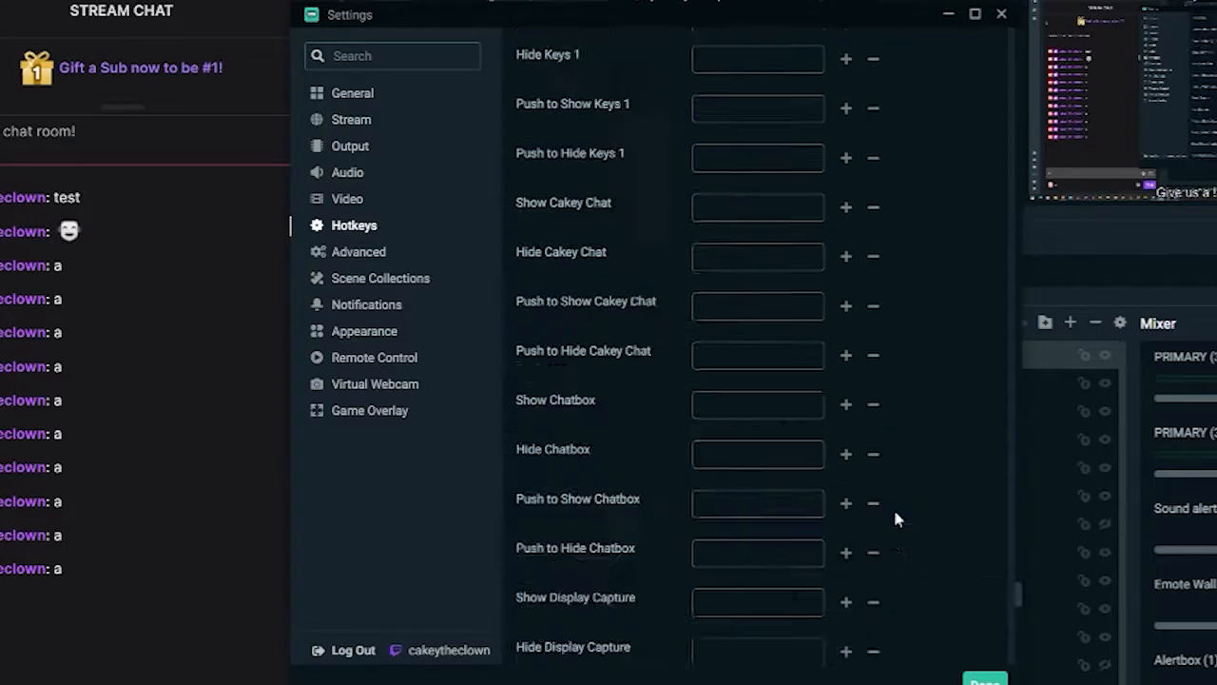
Set the Switch to scene hotkey of the 9 Clean Screen scene to Numpad9.
{"action": "scroll", "coordinate": [863, 561], "scroll_direction": "down", "scroll_amount": 10}
{"action": "left_click", "coordinate": [761, 490]}
{"action": "scroll", "coordinate": [732, 466], "scroll_direction": "down", "scroll_amount": 5}
{"action": "scroll", "coordinate": [745, 399], "scroll_direction": "up", "scroll_amount": 4}
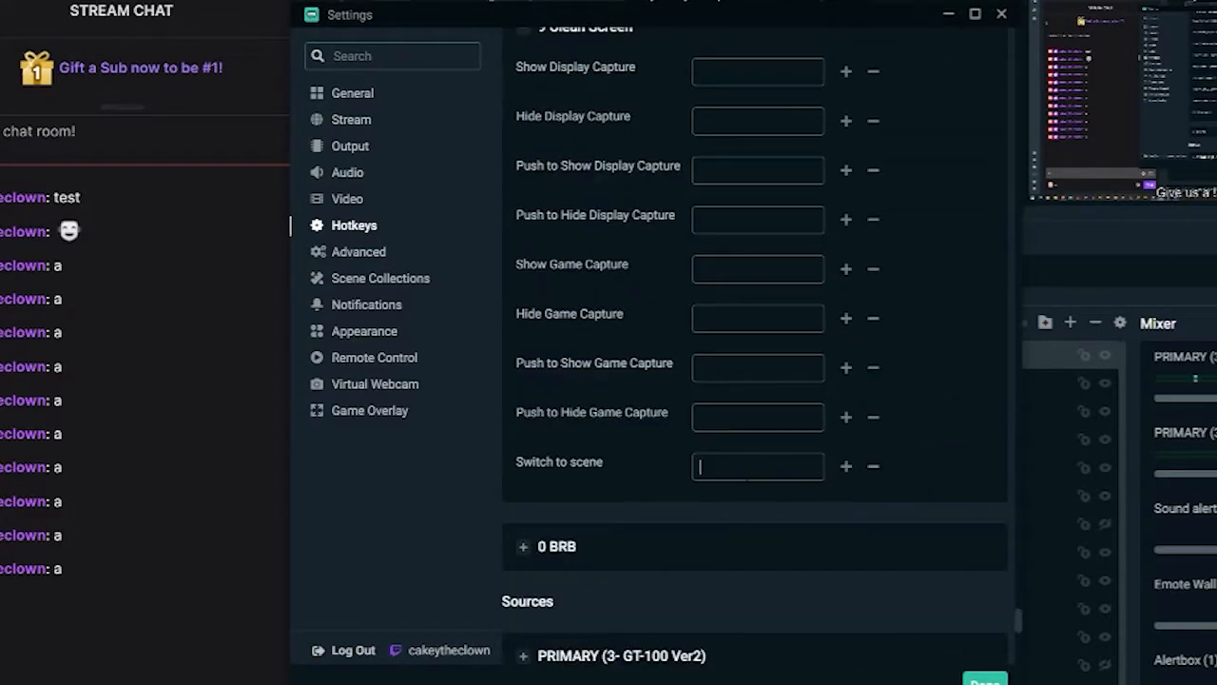
{"action": "key", "text": "KP_9"}
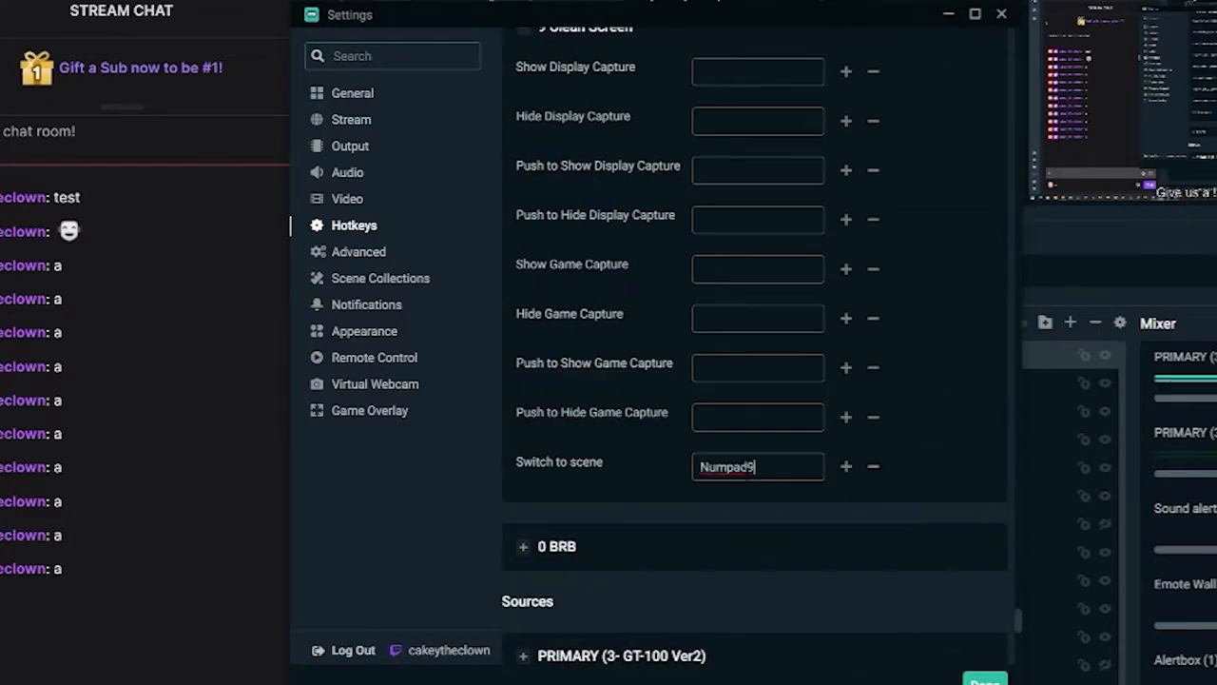
Check the Switch to scene hotkey of the 0 BRB scene and save the hotkey settings.
{"action": "left_click", "coordinate": [526, 551]}
{"action": "scroll", "coordinate": [599, 528], "scroll_direction": "down", "scroll_amount": 15}
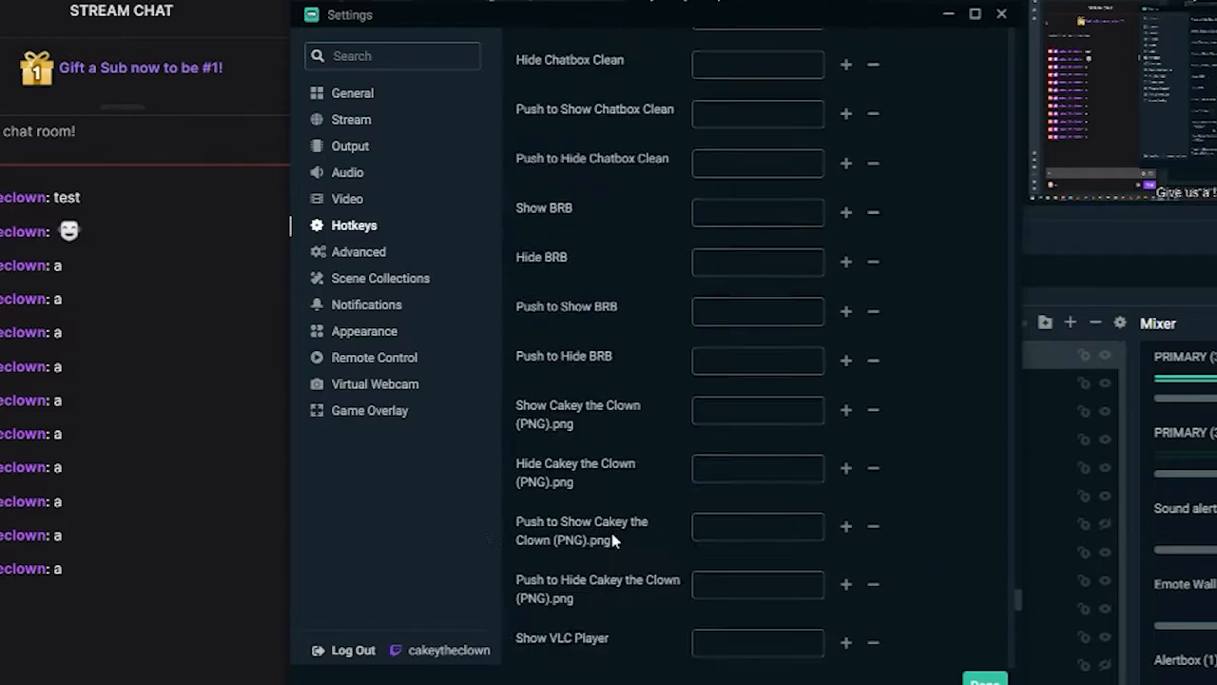
{"action": "scroll", "coordinate": [613, 542], "scroll_direction": "down", "scroll_amount": 5}
{"action": "scroll", "coordinate": [618, 525], "scroll_direction": "up", "scroll_amount": 9}
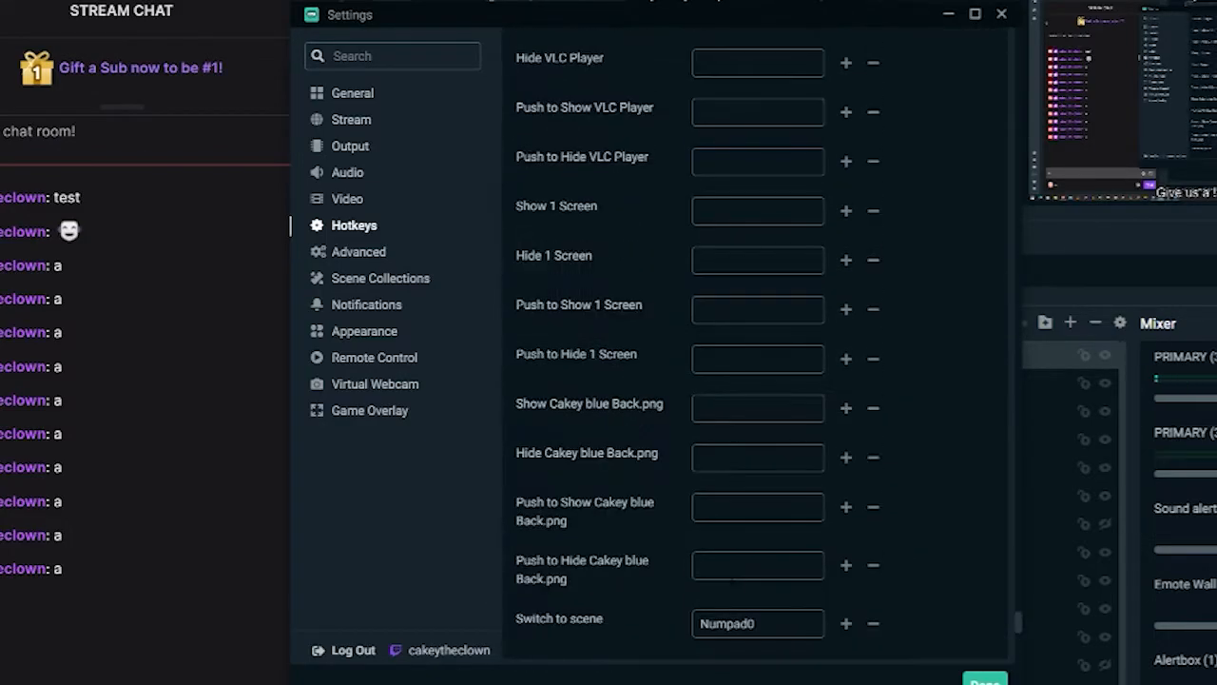
{"action": "scroll", "coordinate": [761, 526], "scroll_direction": "down", "scroll_amount": 2}
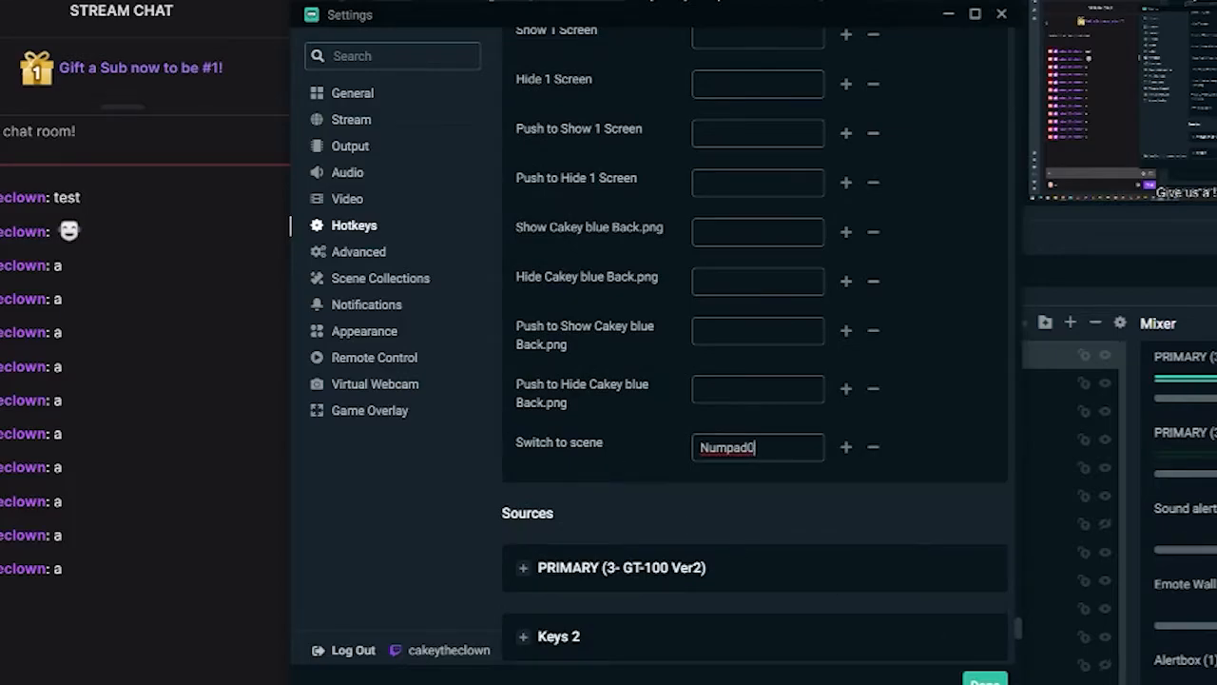
{"action": "left_click", "coordinate": [984, 679]}
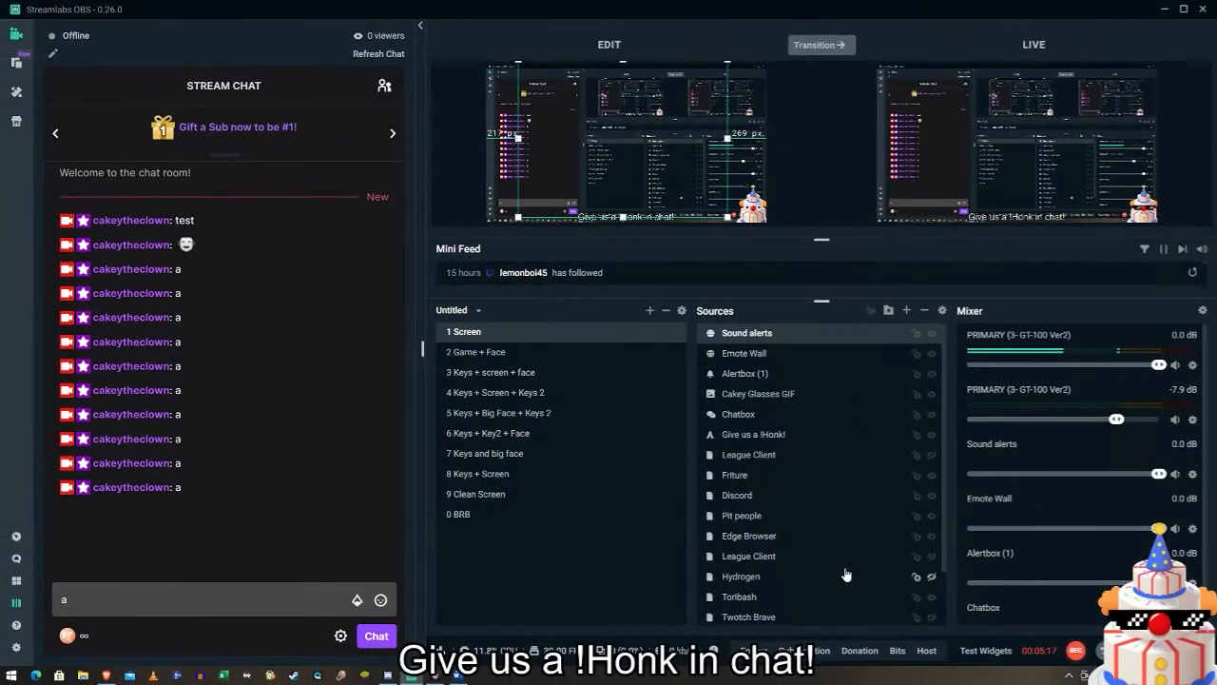
Preview the 2 Game + Face scene in Studio Mode.
{"action": "key", "text": "2"}
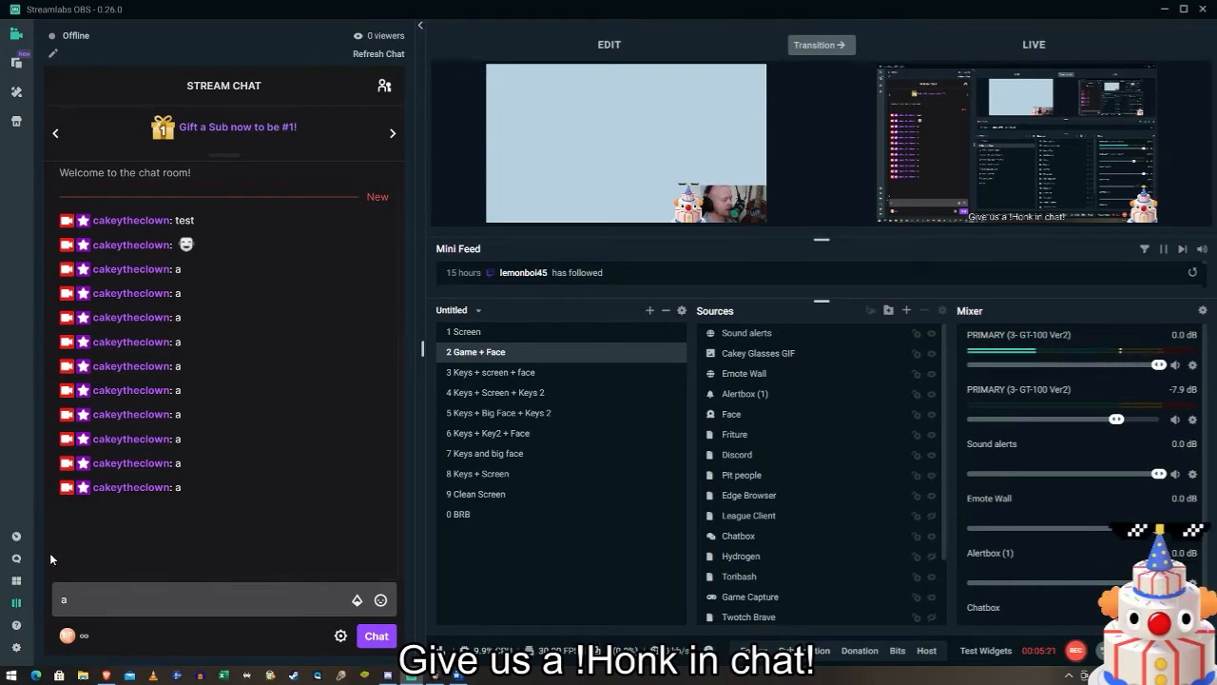
{"action": "left_click", "coordinate": [16, 603]}
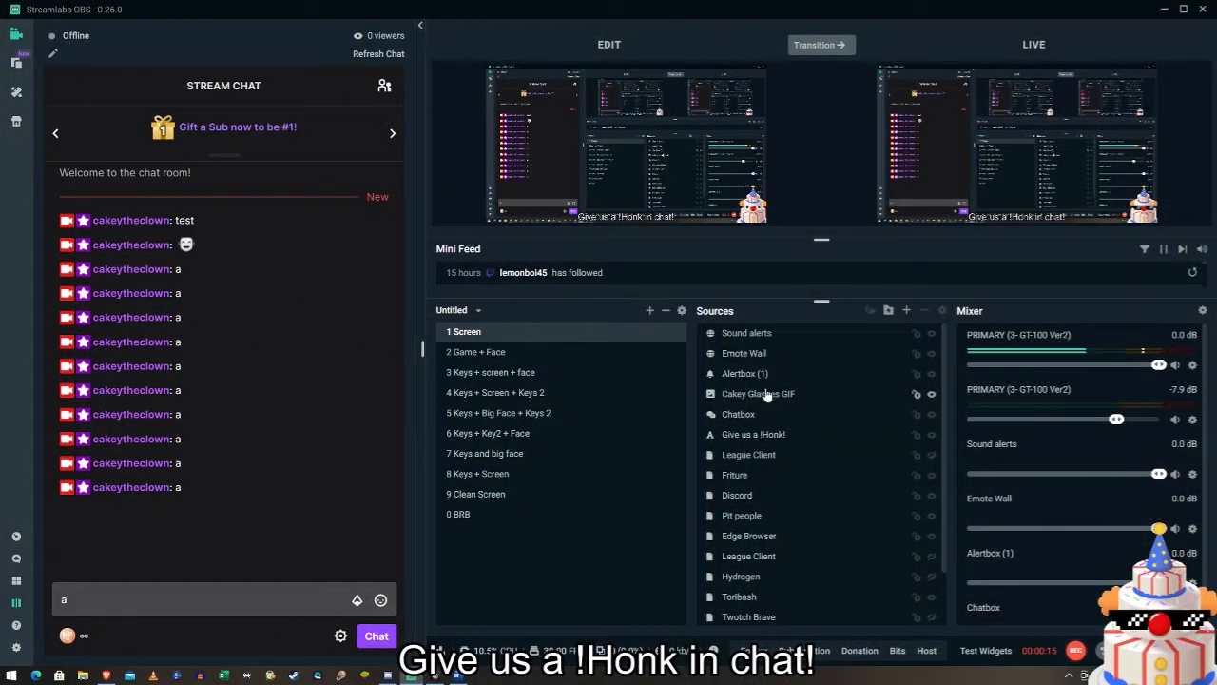
Preview scenes 2 Game + Face through 6 Keys + Key2 + Face one after another in the edit view.
{"action": "left_click", "coordinate": [763, 399]}
{"action": "left_click", "coordinate": [565, 353]}
{"action": "left_click", "coordinate": [533, 372]}
{"action": "left_click", "coordinate": [518, 390]}
{"action": "left_click", "coordinate": [517, 381]}
{"action": "left_click", "coordinate": [513, 400]}
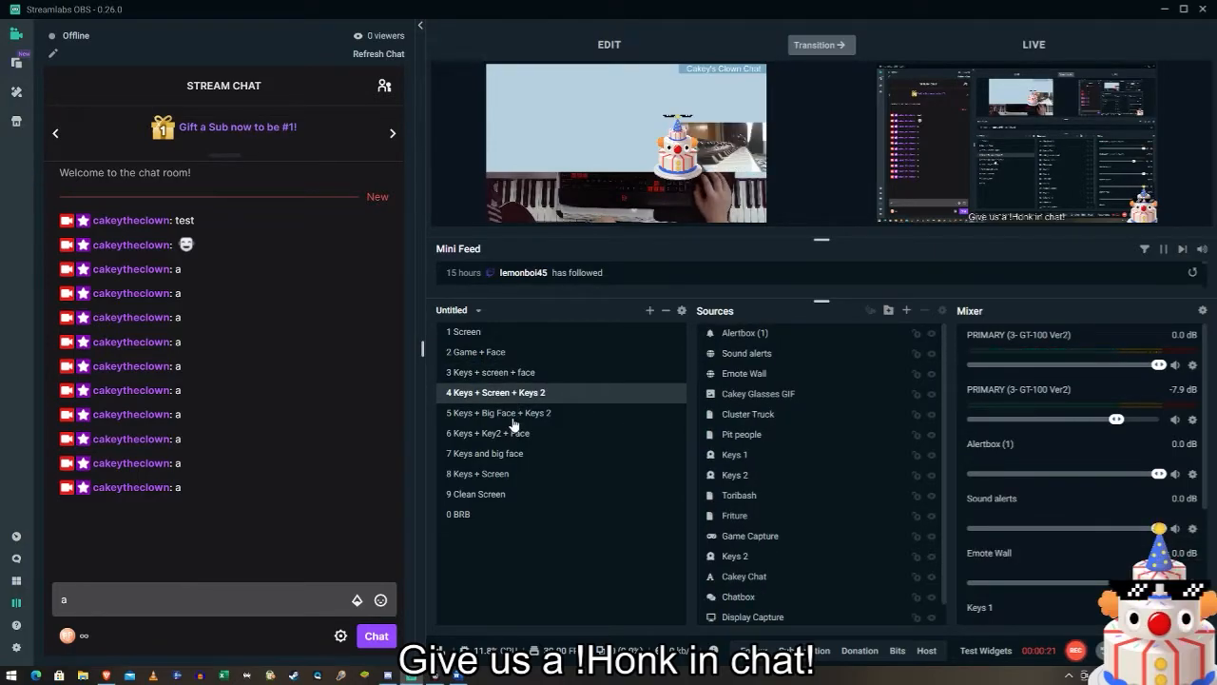
{"action": "left_click", "coordinate": [511, 414]}
{"action": "left_click", "coordinate": [507, 399]}
{"action": "left_click", "coordinate": [504, 414]}
{"action": "left_click", "coordinate": [498, 434]}
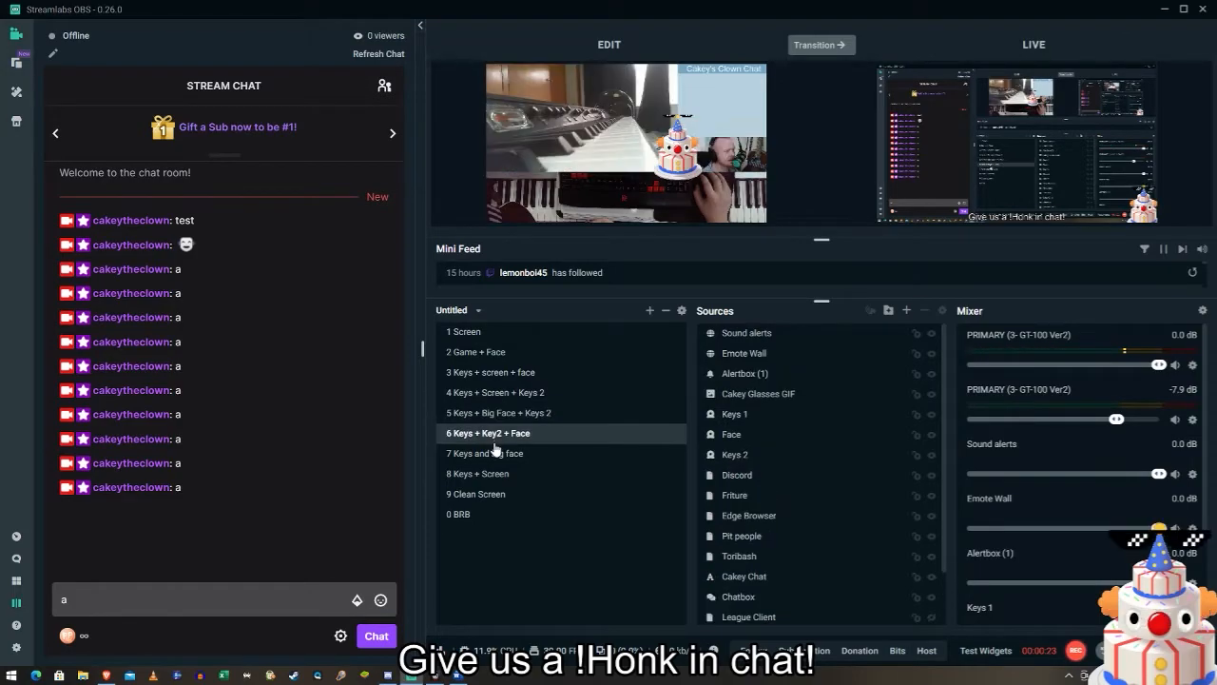
Select the Cakey Glasses GIF source in the preview of the 6 Keys + Key2 + Face scene.
{"action": "left_click", "coordinate": [670, 162]}
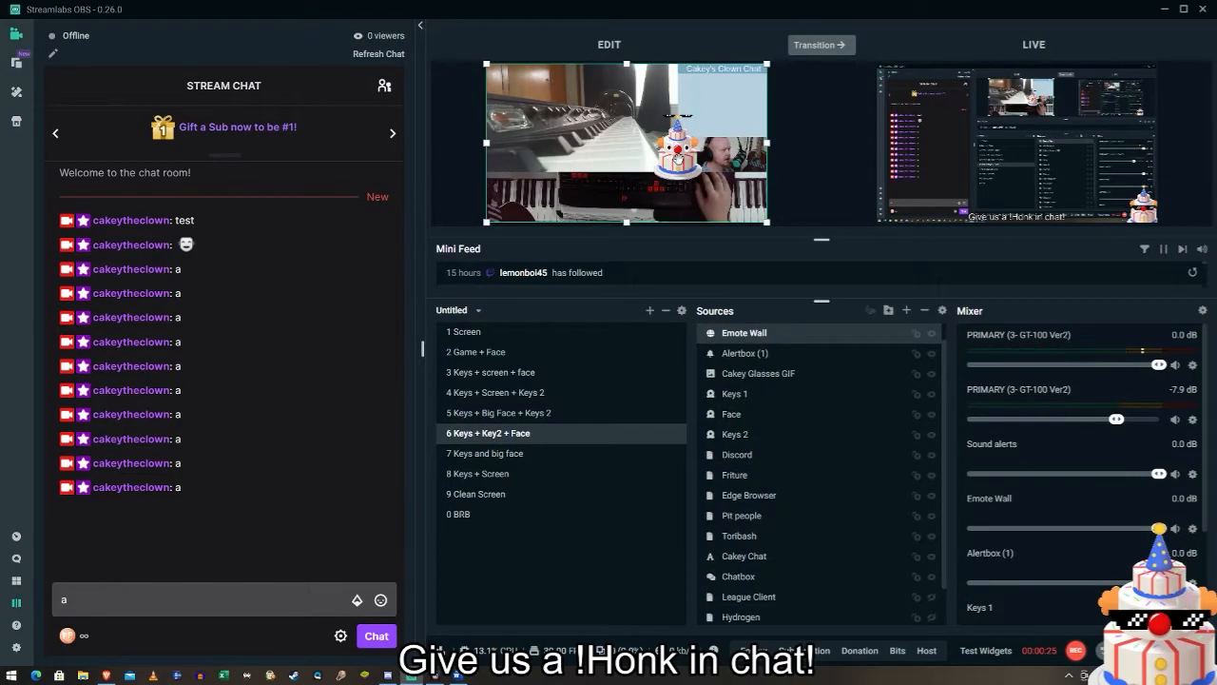
{"action": "left_click", "coordinate": [671, 161]}
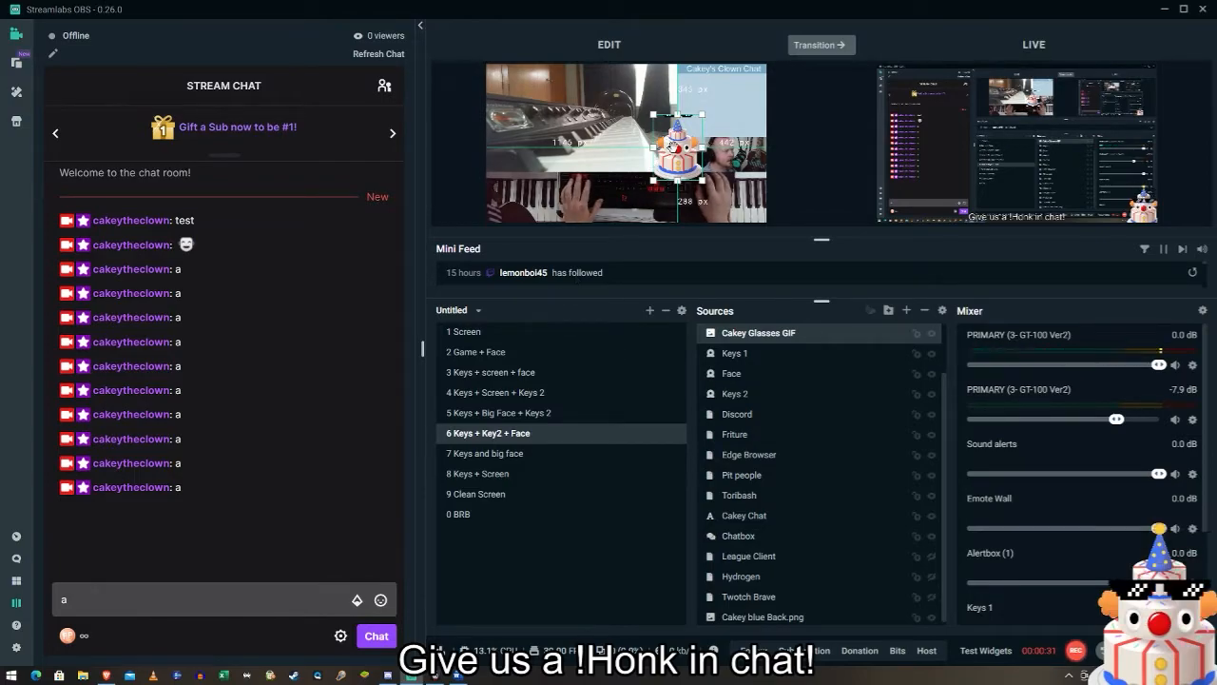
{"action": "right_click", "coordinate": [674, 149]}
{"action": "left_click", "coordinate": [699, 187]}
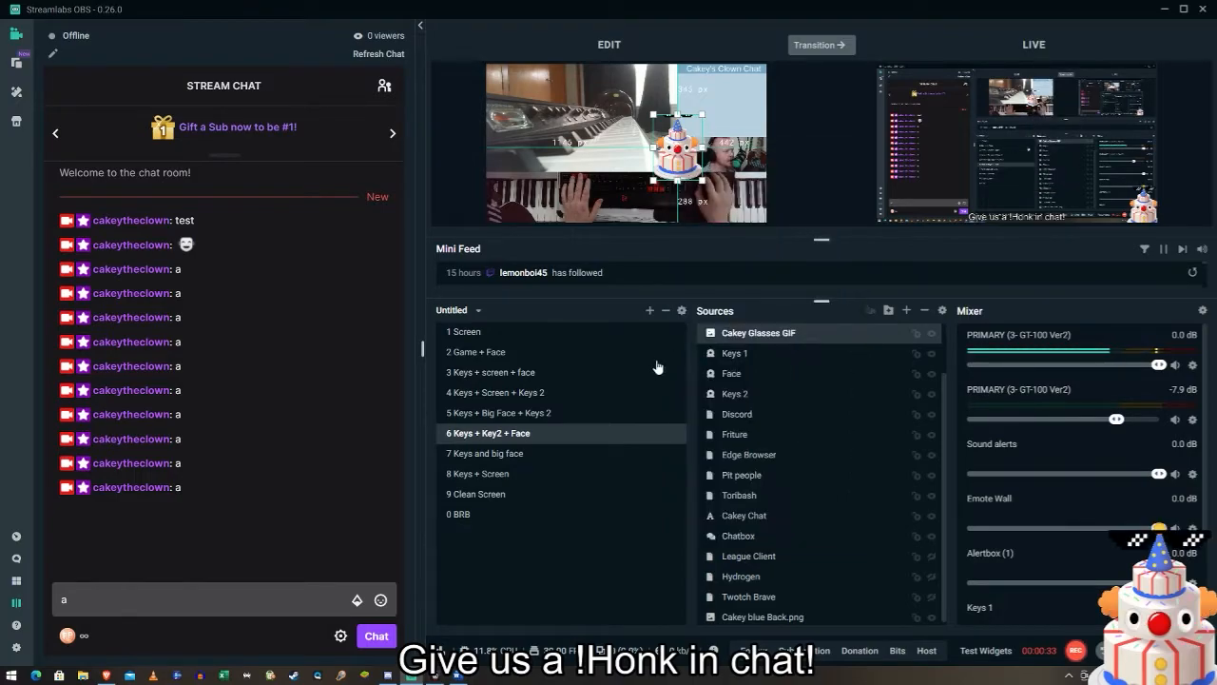
Preview the 7 Keys and big face scene and the 8 Keys + Screen scene, comparing with scene 6.
{"action": "left_click", "coordinate": [497, 456]}
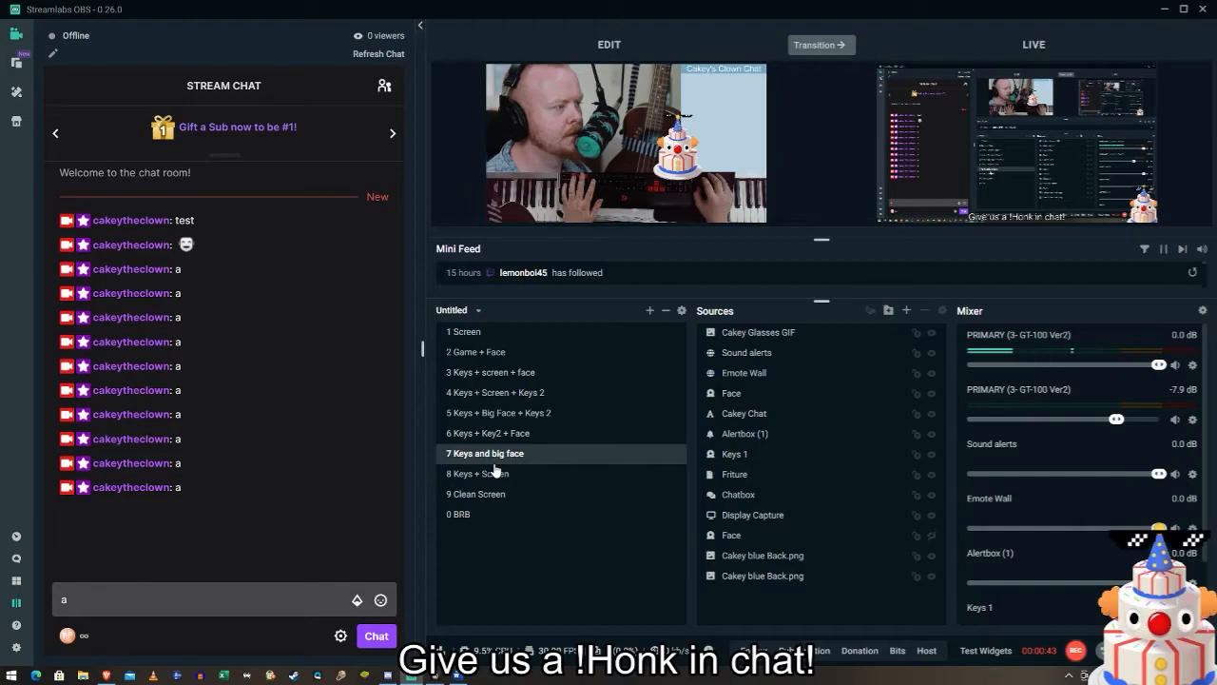
{"action": "left_click", "coordinate": [502, 430]}
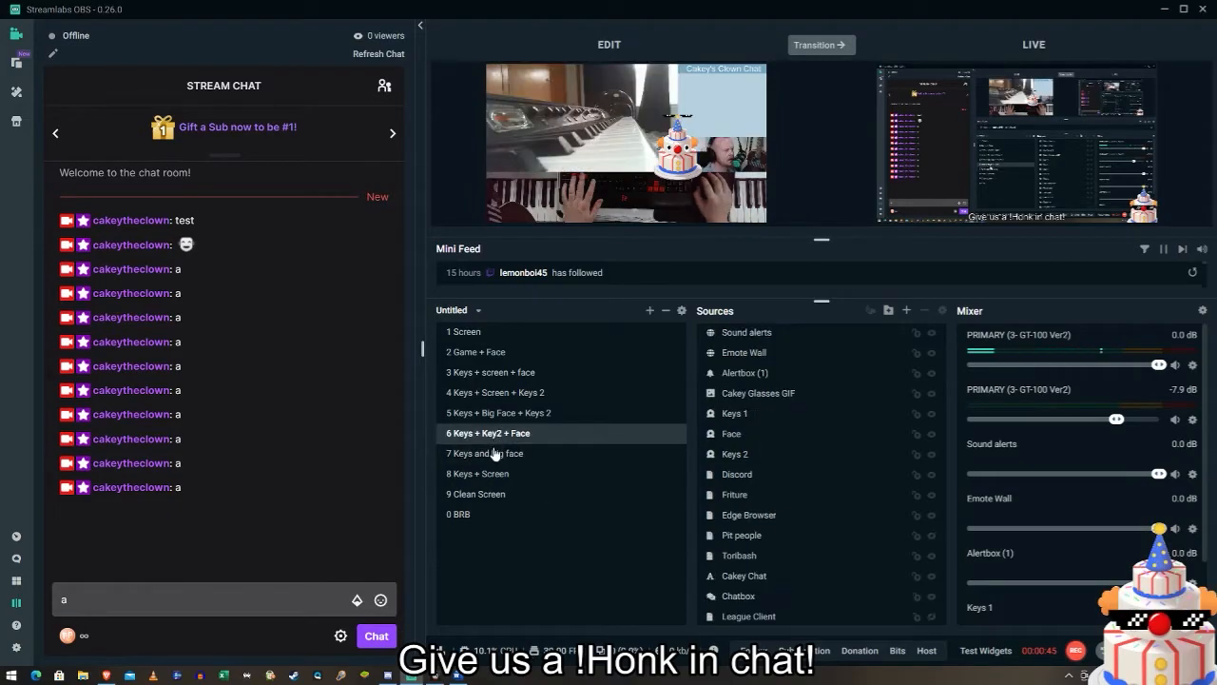
{"action": "left_click", "coordinate": [491, 453]}
{"action": "left_click", "coordinate": [482, 475]}
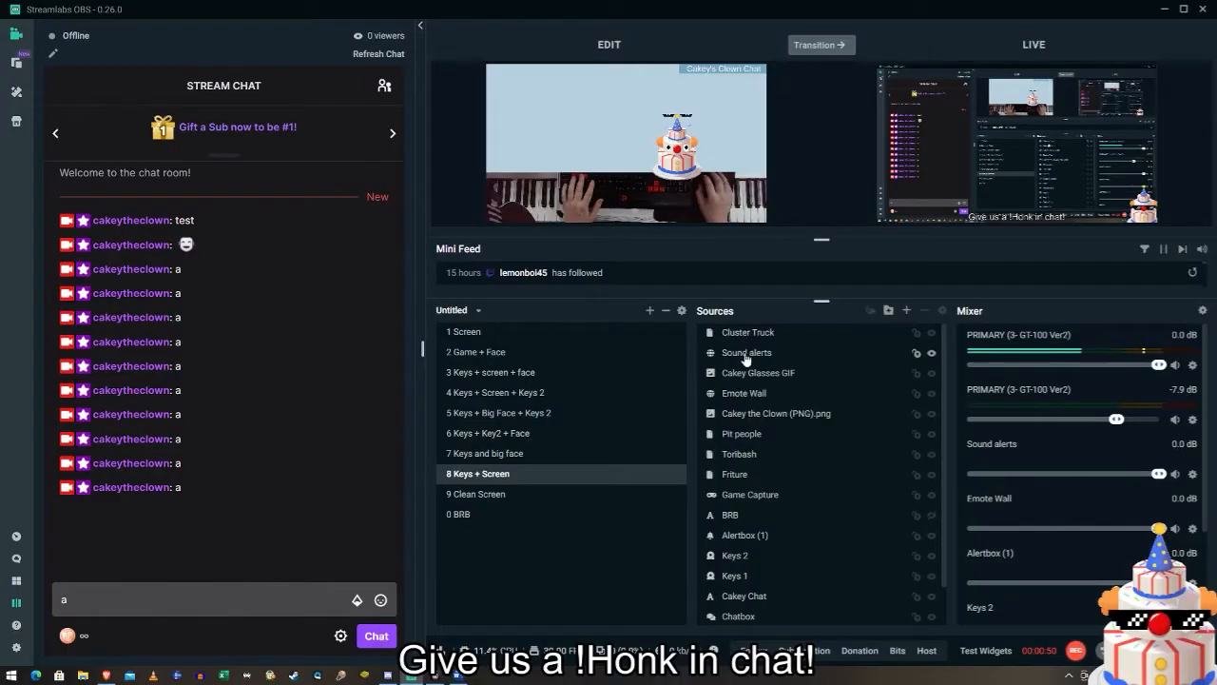
Delete the Cakey Glasses GIF source from the 8 Keys + Screen scene and select Cakey the Clown (PNG).png.
{"action": "left_click", "coordinate": [746, 392]}
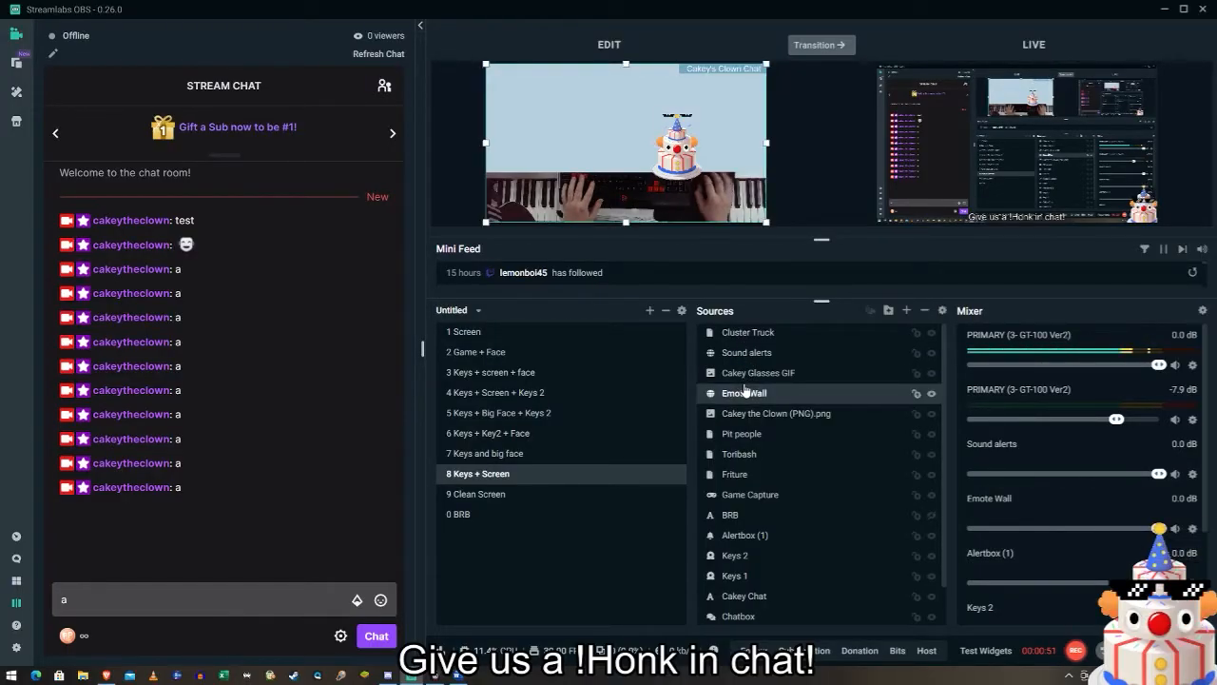
{"action": "left_click", "coordinate": [748, 375]}
{"action": "key", "text": "Delete"}
{"action": "left_click", "coordinate": [643, 341]}
{"action": "left_click", "coordinate": [772, 393]}
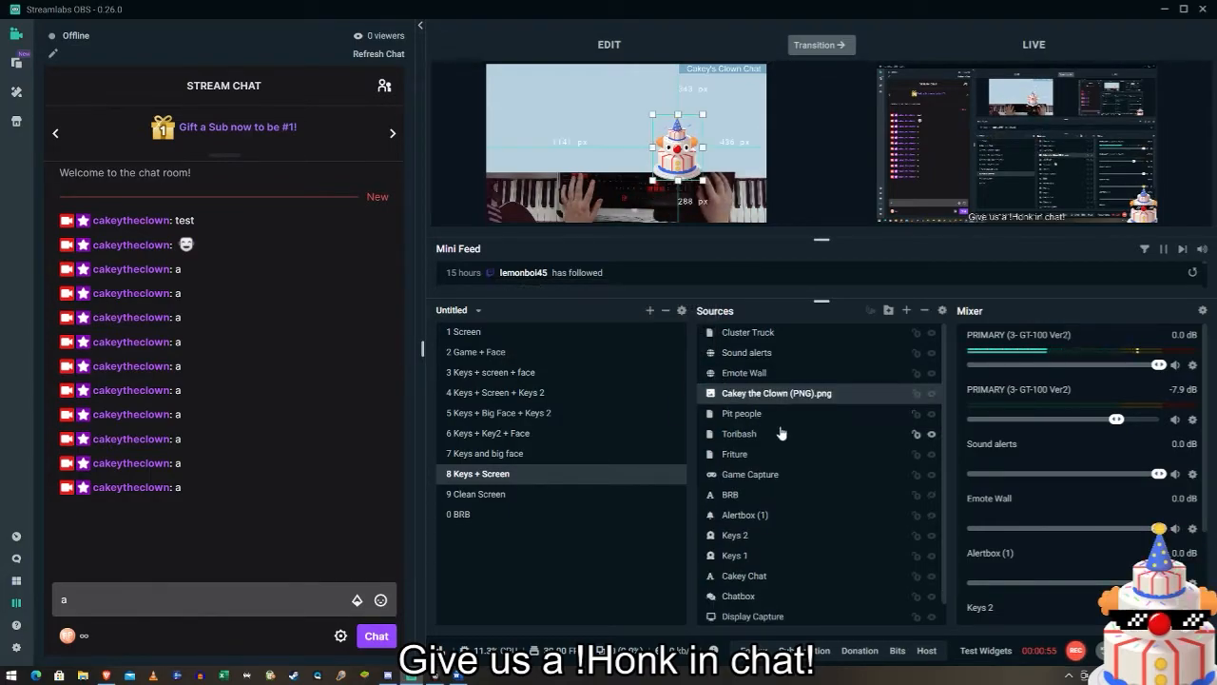
Delete the Cakey the Clown (PNG).png source and bring the 8 Keys + Screen scene back into the edit view.
{"action": "key", "text": "Delete"}
{"action": "key", "text": "Return"}
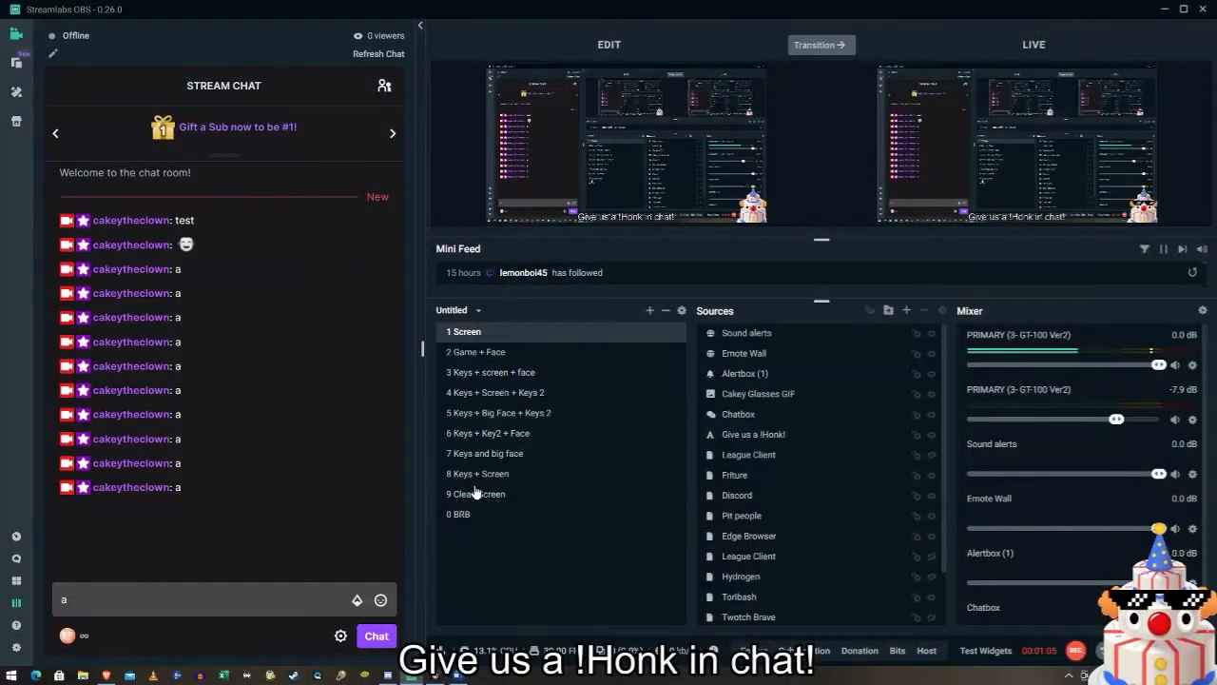
{"action": "key", "text": "8"}
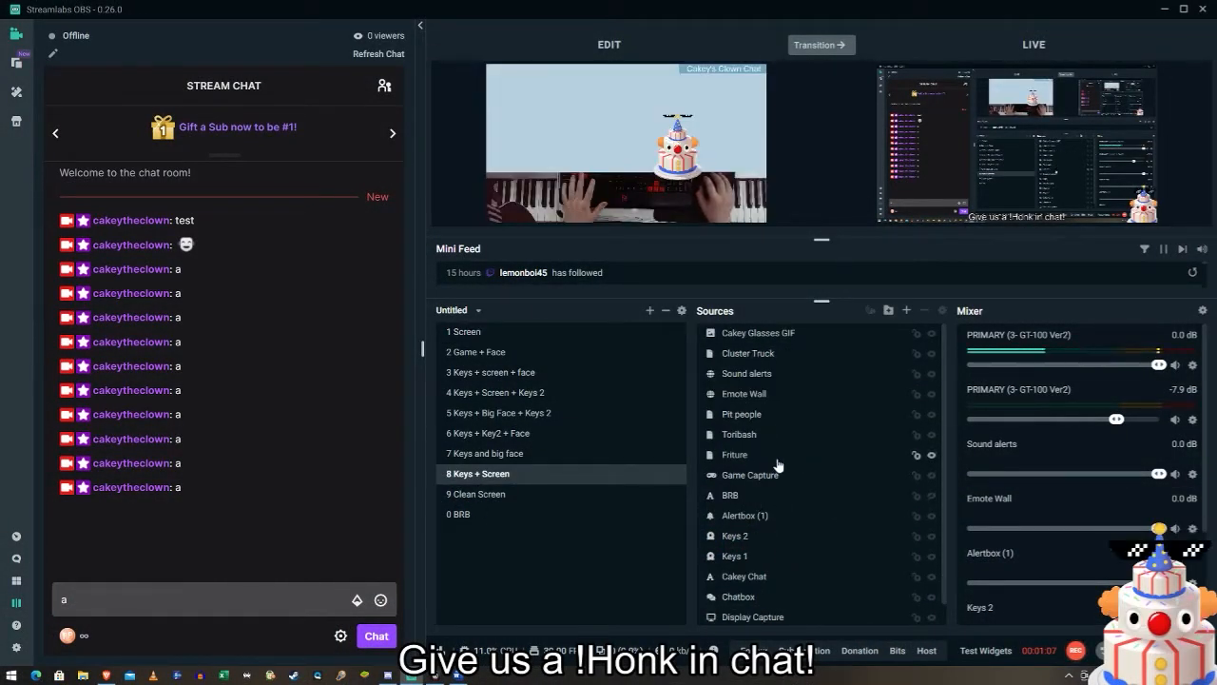
Try deleting the Cakey Glasses GIF source from the 8 Keys + Screen scene and undo the deletion.
{"action": "left_click", "coordinate": [751, 335]}
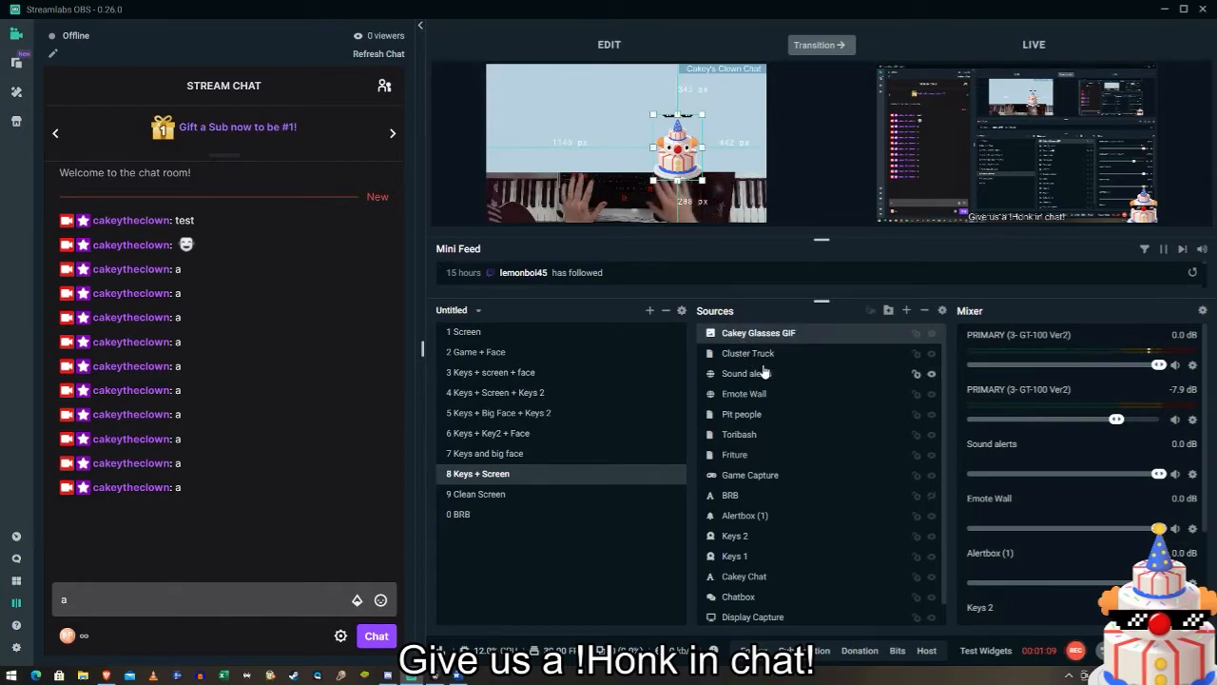
{"action": "key", "text": "Delete"}
{"action": "left_click", "coordinate": [646, 341]}
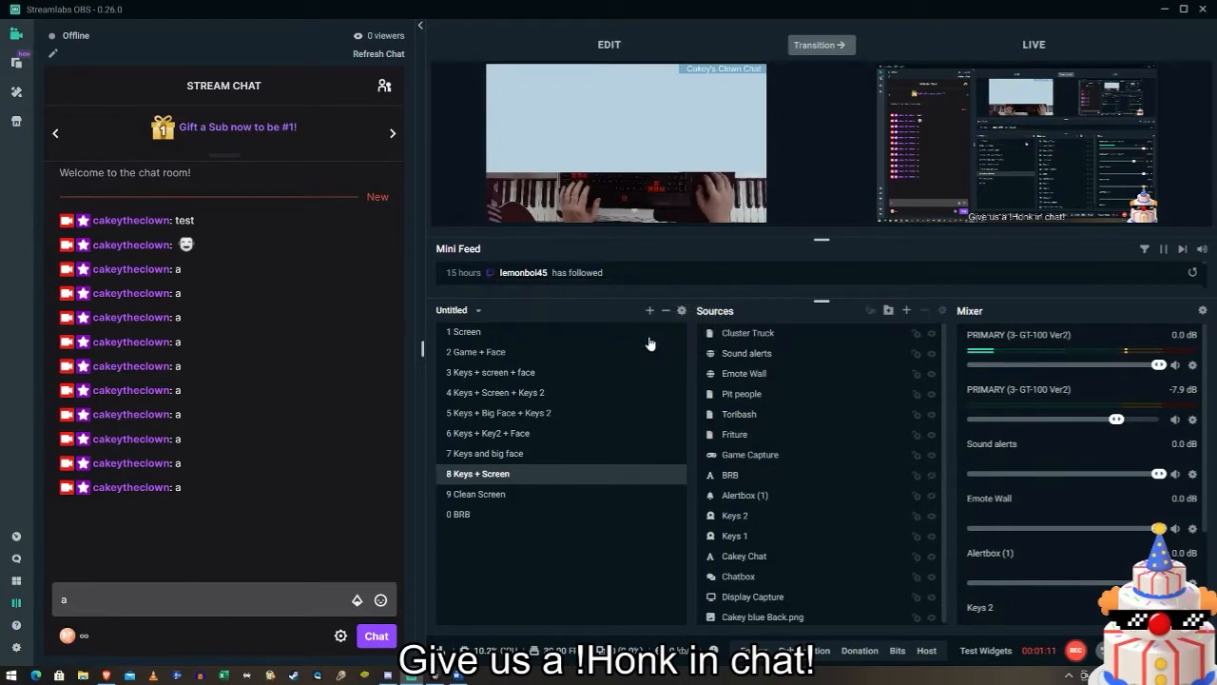
{"action": "key", "text": "ctrl+z"}
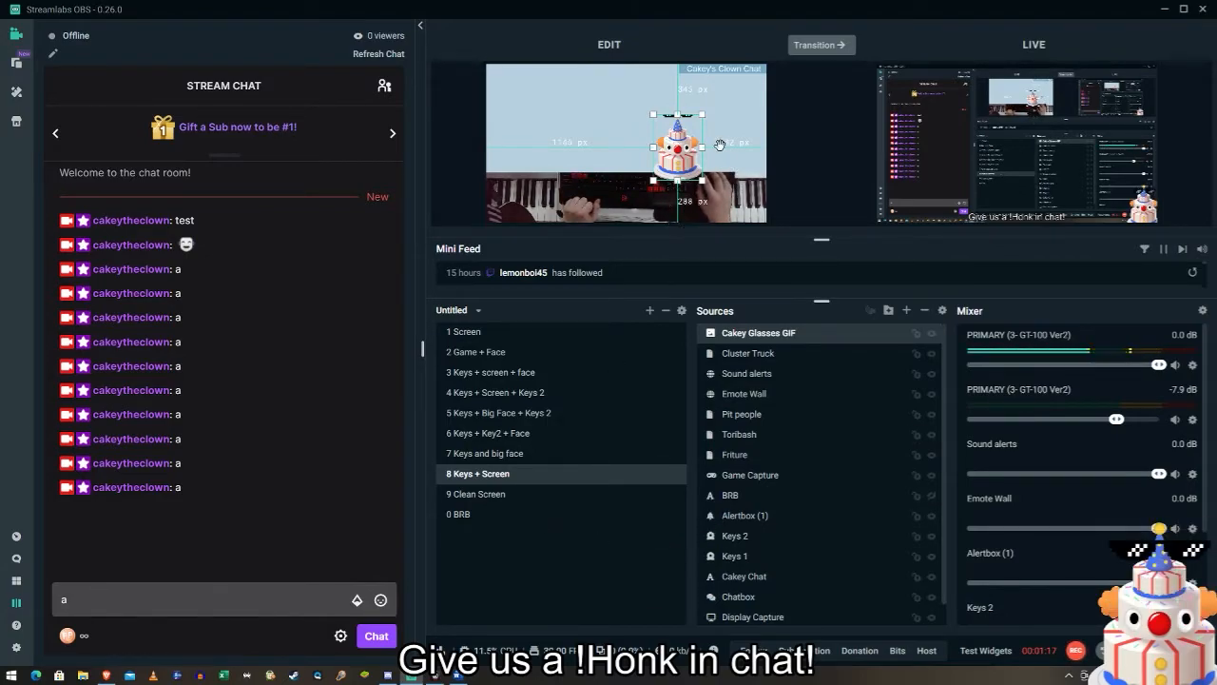
Preview the 9 Clean Screen scene and scenes 1 Screen through 5 Keys + Big Face + Keys 2 in the edit view.
{"action": "left_click", "coordinate": [498, 496]}
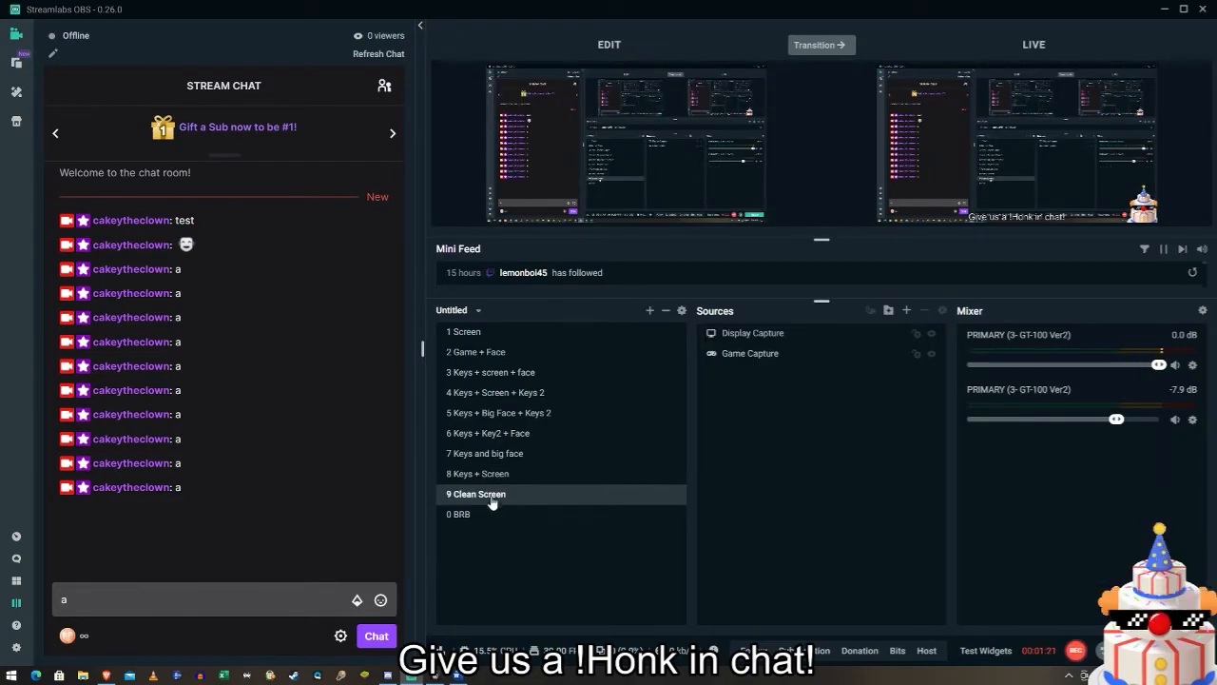
{"action": "left_click", "coordinate": [489, 337]}
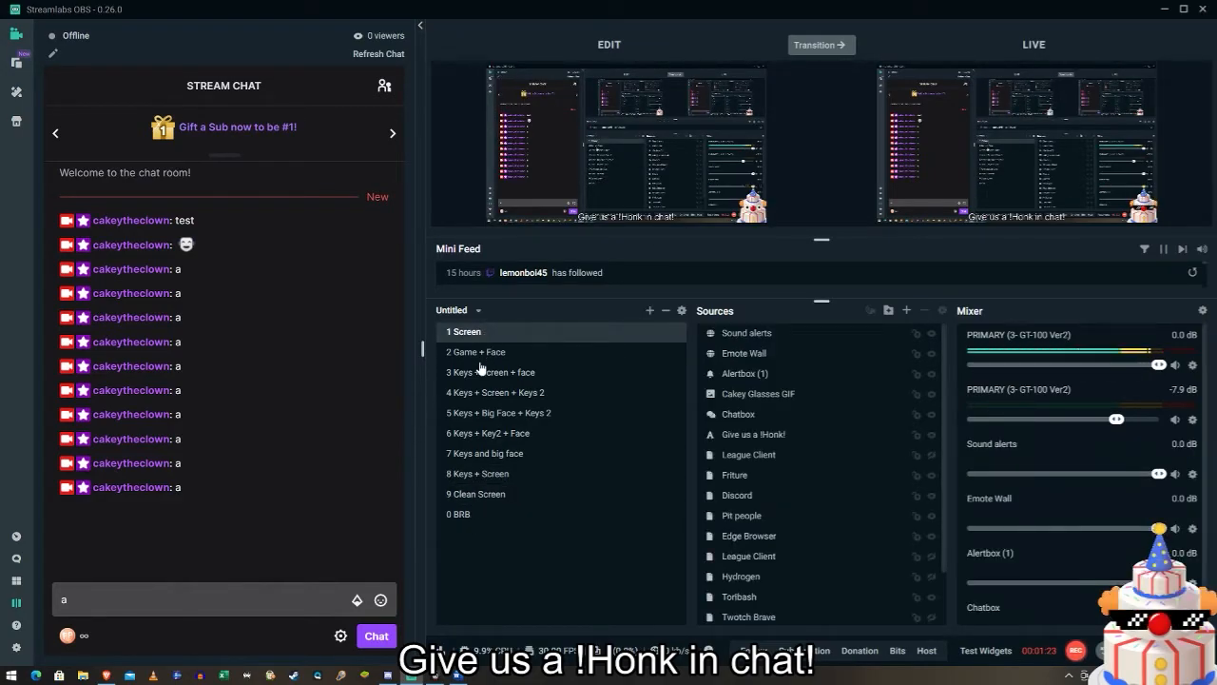
{"action": "left_click", "coordinate": [480, 372]}
{"action": "left_click", "coordinate": [483, 354]}
{"action": "left_click", "coordinate": [480, 391]}
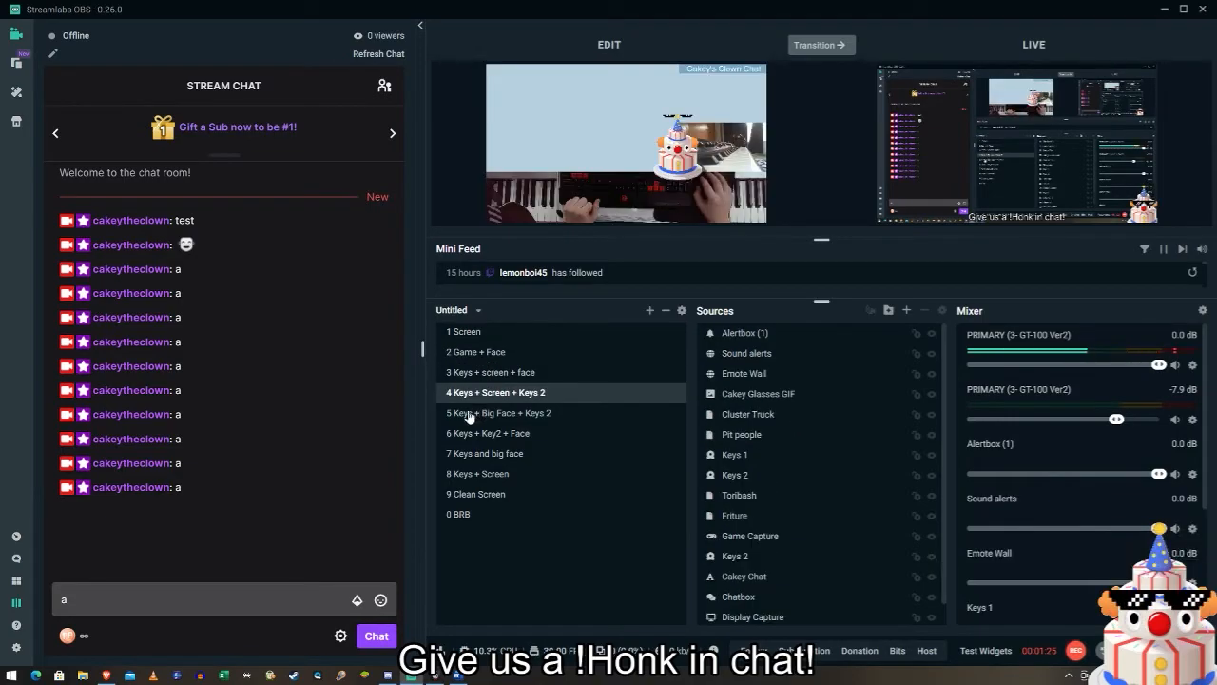
{"action": "left_click", "coordinate": [469, 412]}
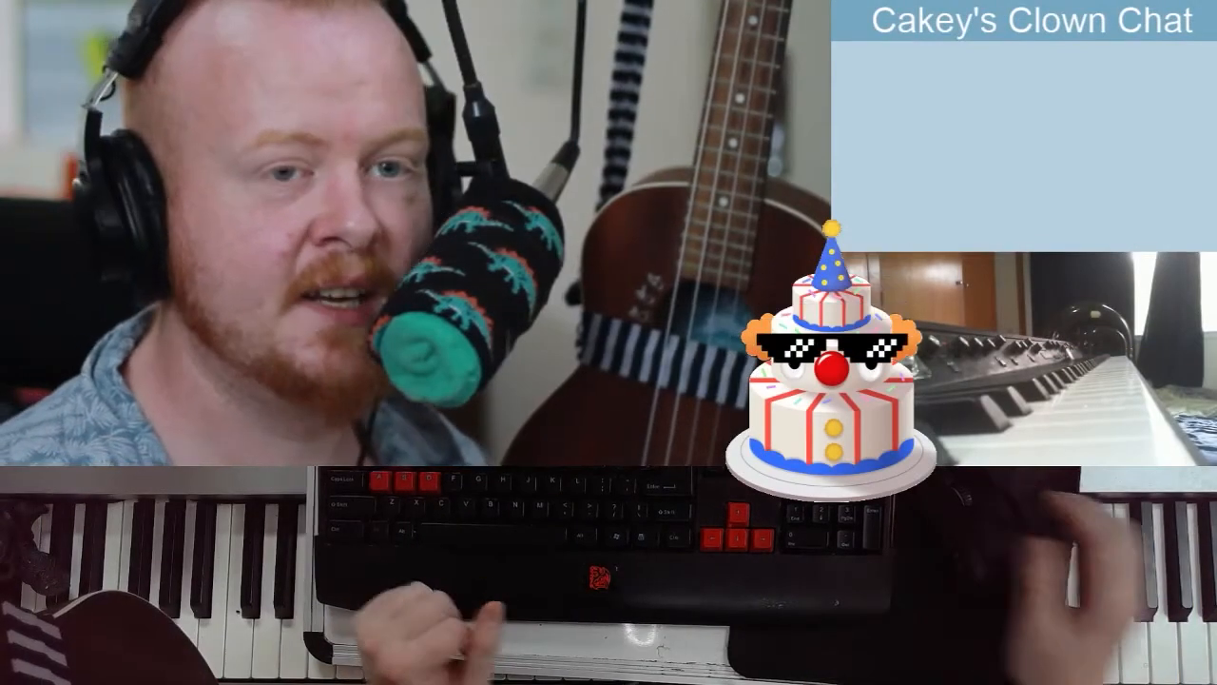